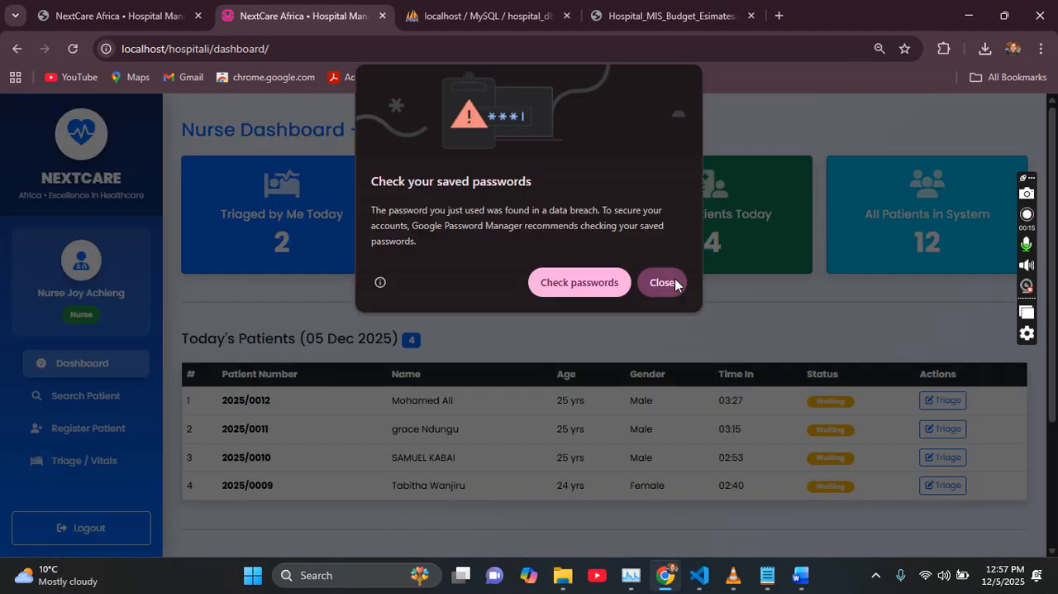
# Step: Dismiss the saved-password warning and open the form for registering a new patient
pyautogui.click(668, 282)
pyautogui.scroll(-1, 1055, 146)
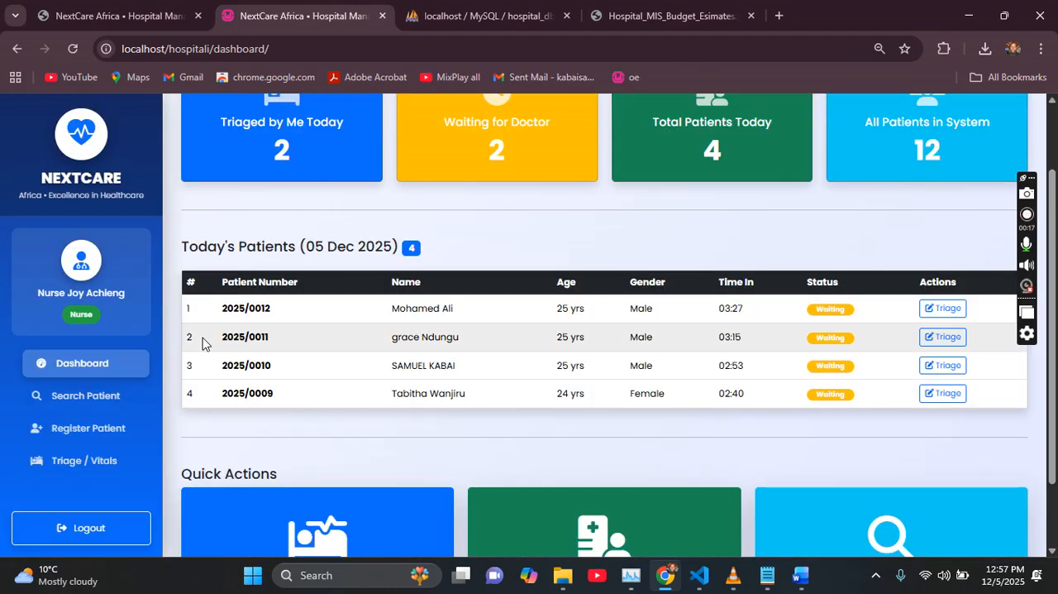
pyautogui.click(81, 430)
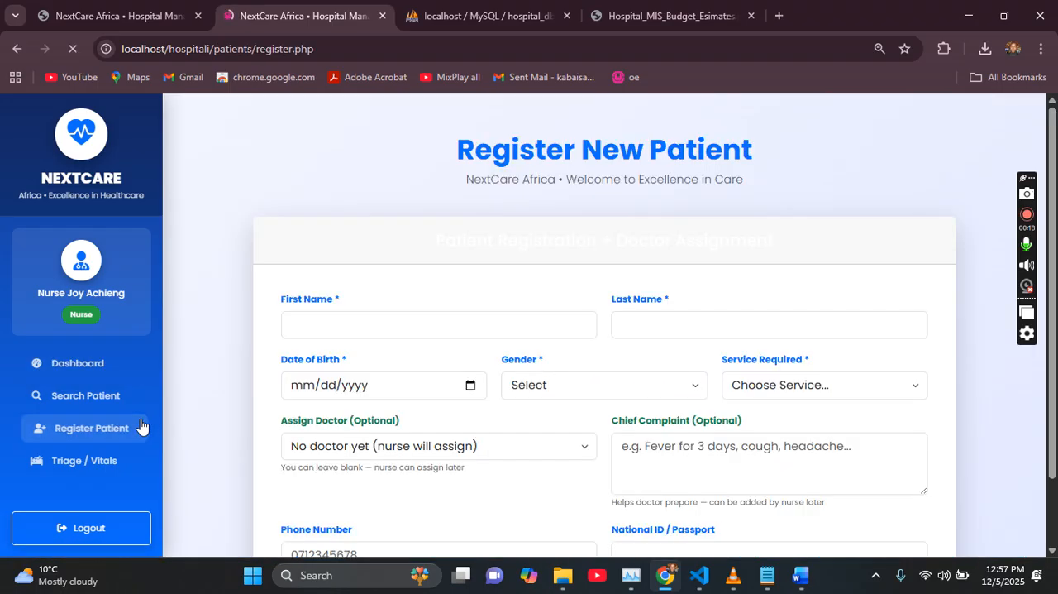
pyautogui.scroll(-2, 439, 182)
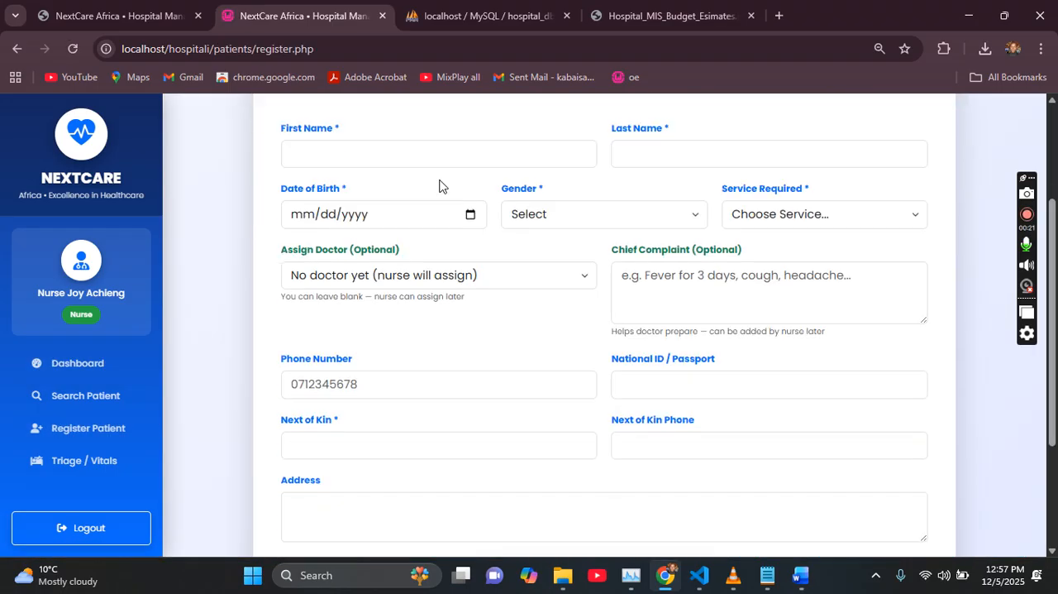
# Step: Examine the registration form's fields, including the gender, service required and assign doctor options and the chief complaint box
pyautogui.click(374, 158)
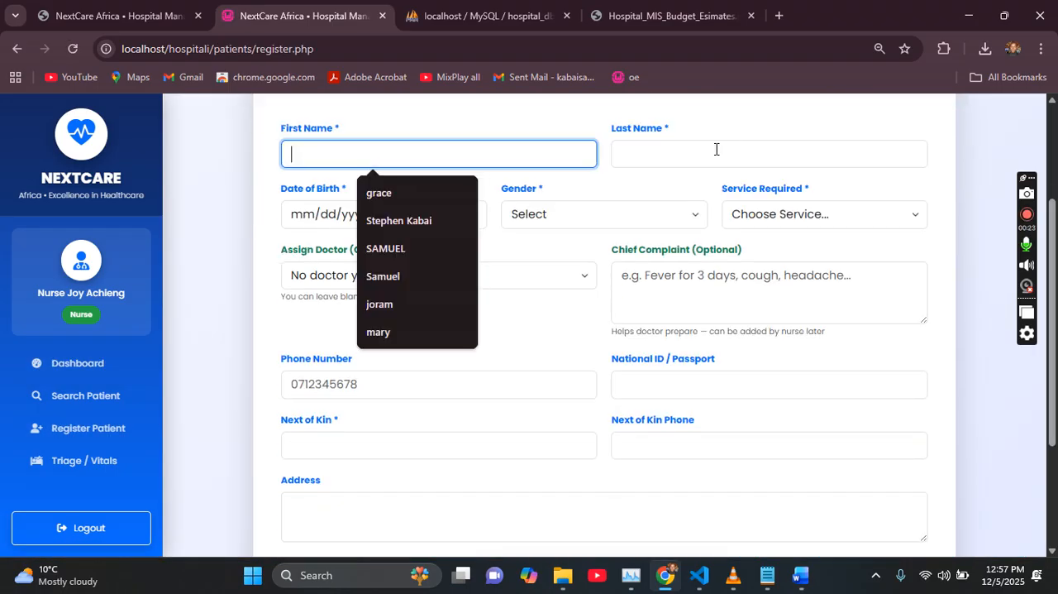
pyautogui.click(715, 147)
pyautogui.click(539, 215)
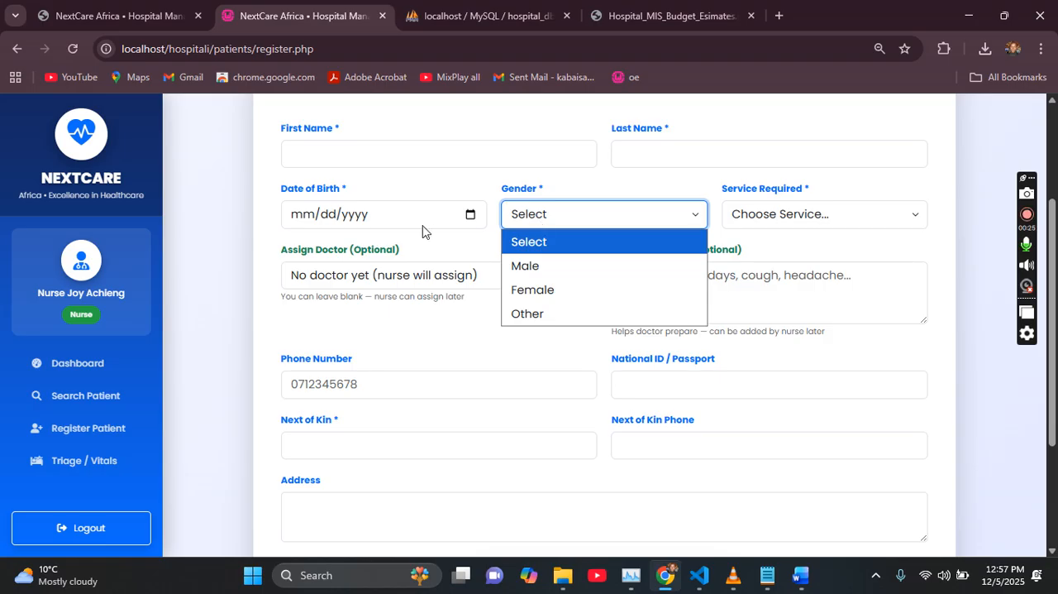
pyautogui.click(340, 226)
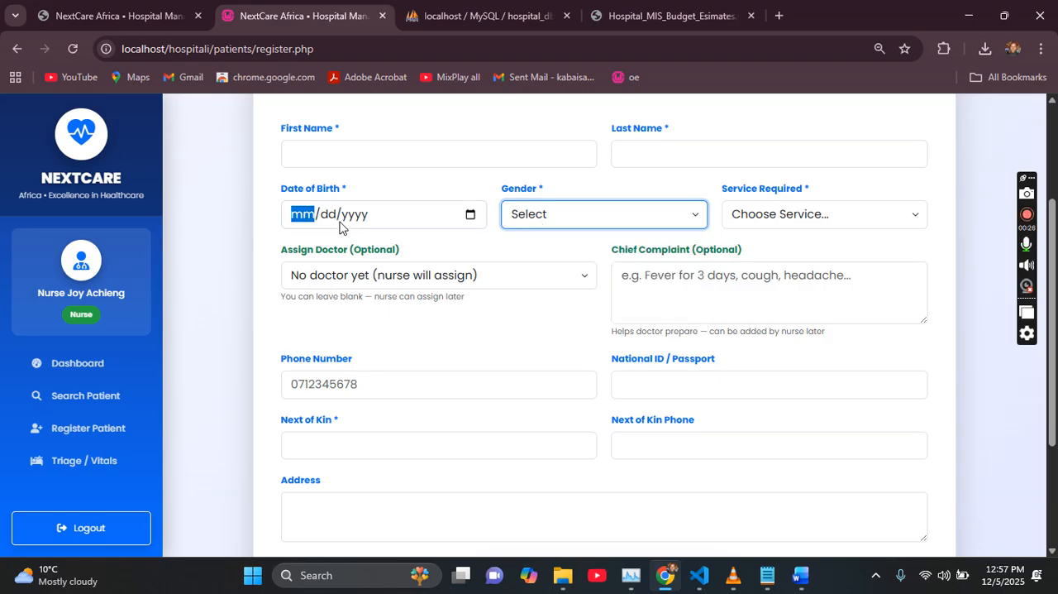
pyautogui.click(401, 281)
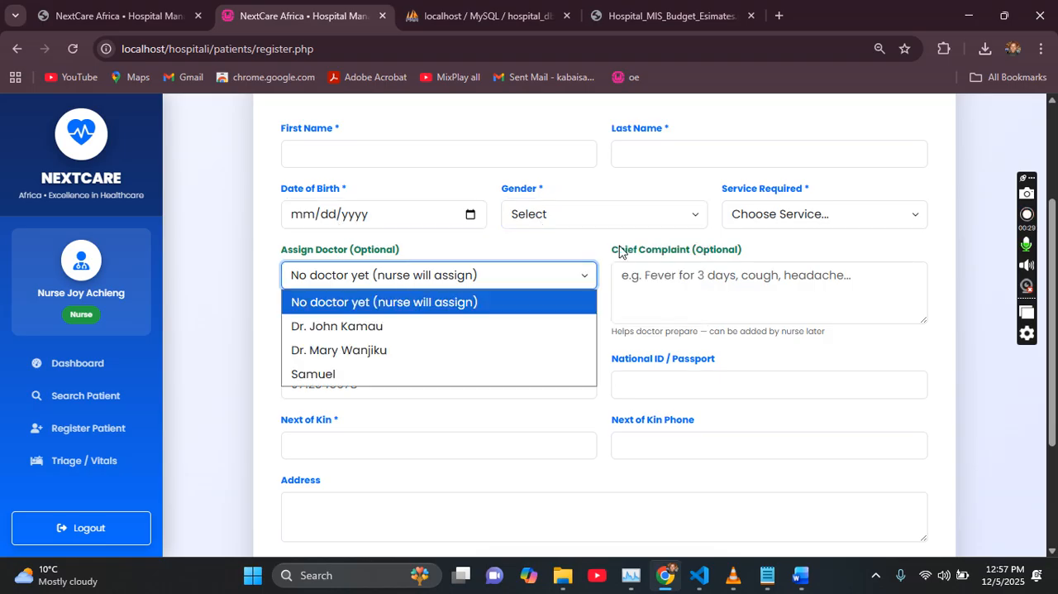
pyautogui.click(776, 225)
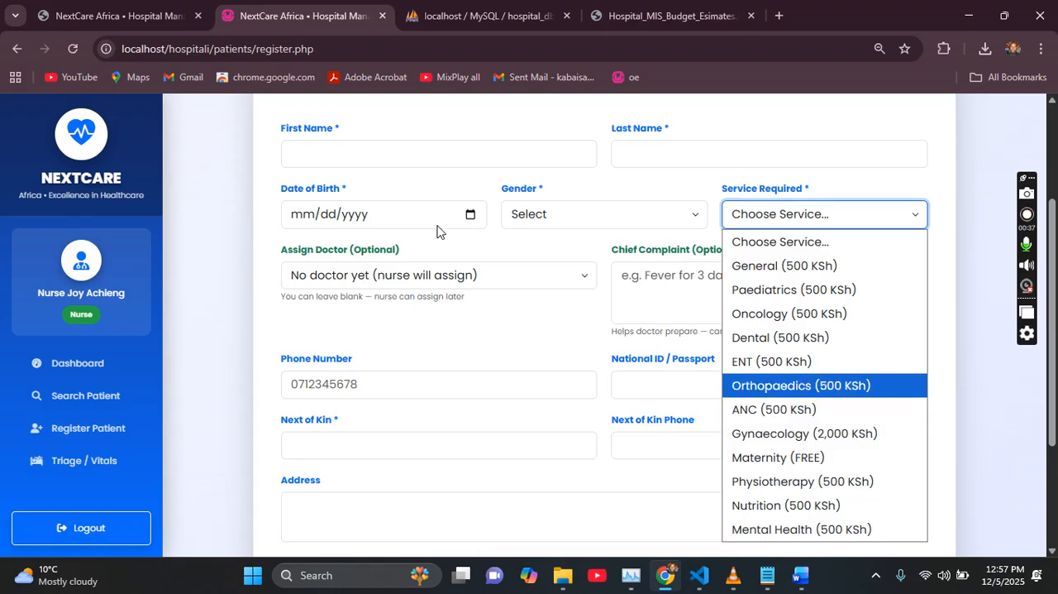
pyautogui.click(447, 278)
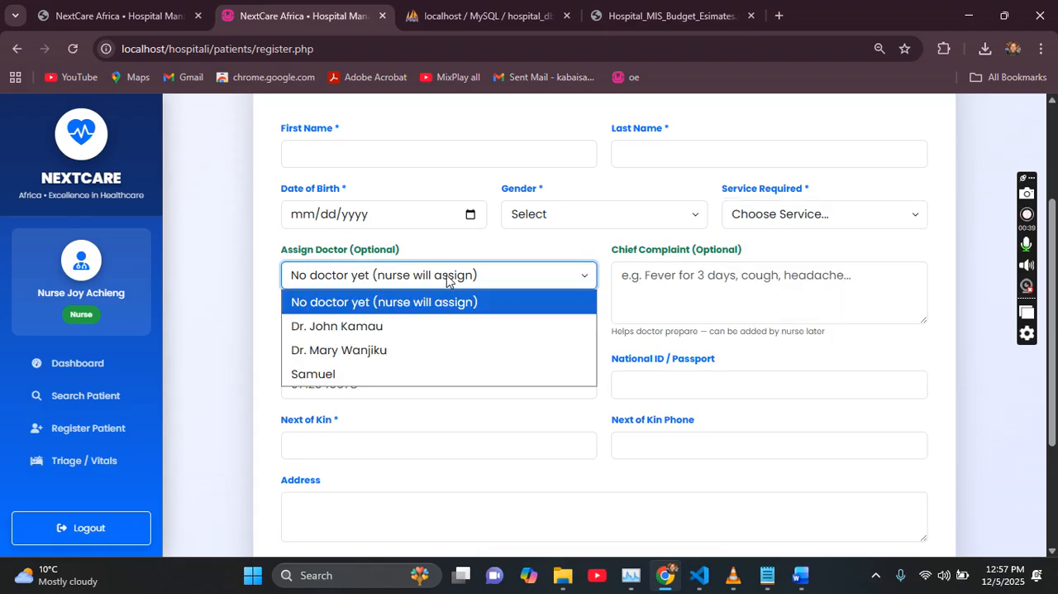
pyautogui.click(674, 277)
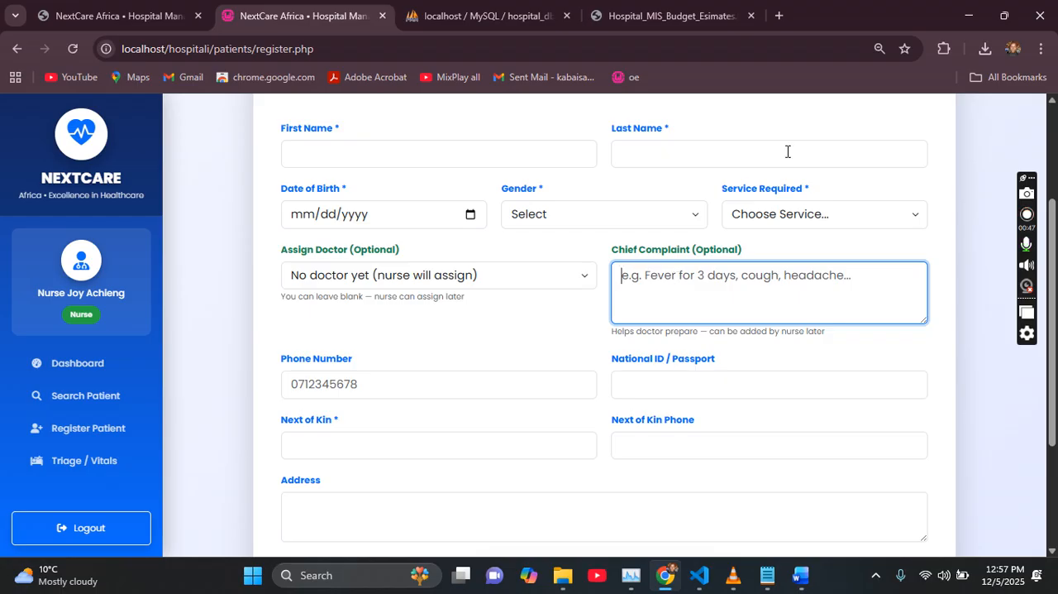
pyautogui.scroll(-2, 603, 323)
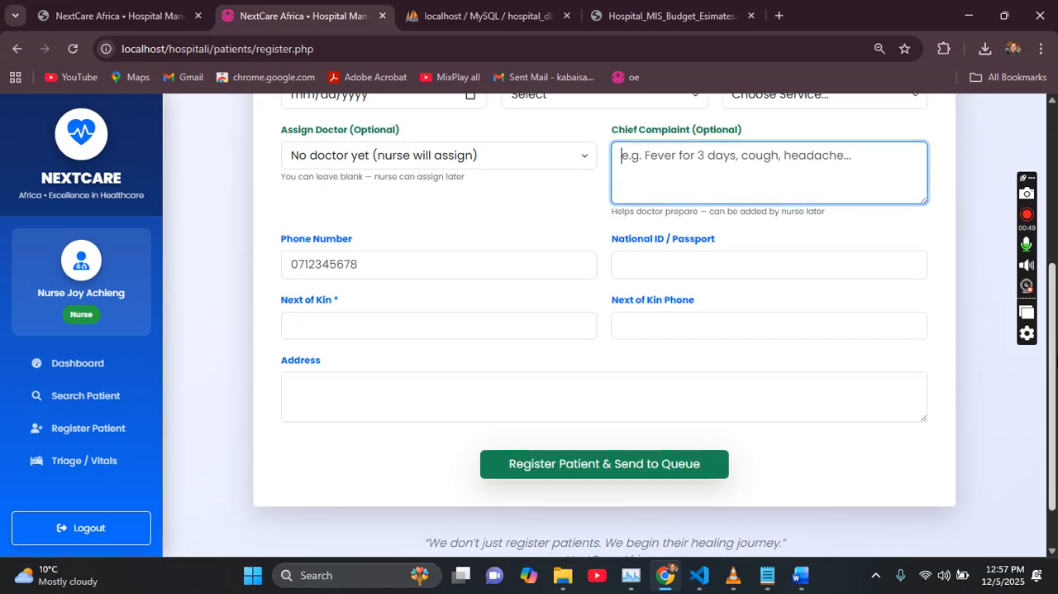
pyautogui.scroll(3, 507, 199)
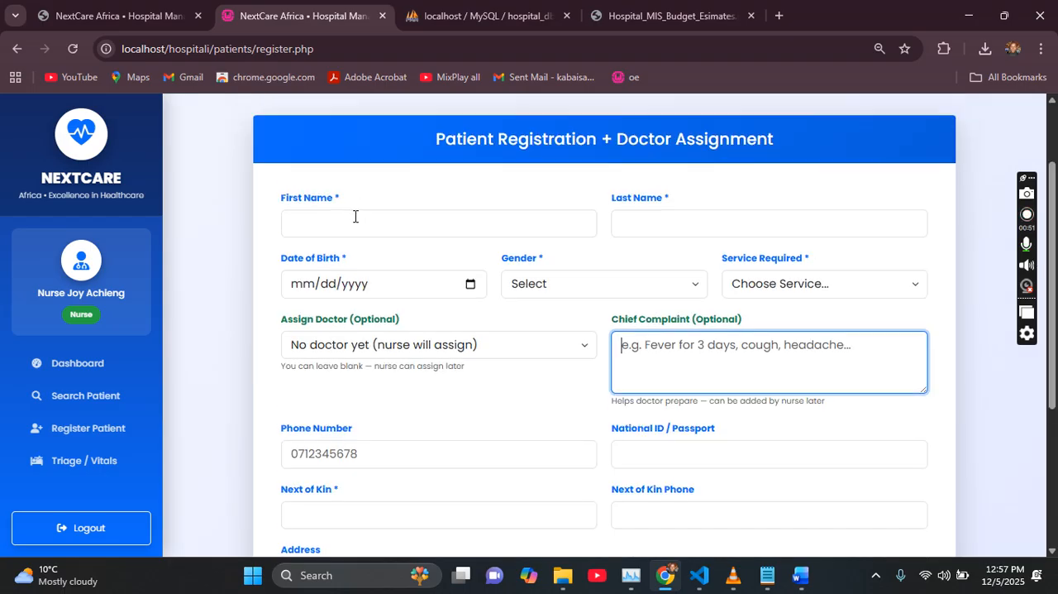
# Step: Fill in the patient's first name, last name and date of birth
pyautogui.click(363, 228)
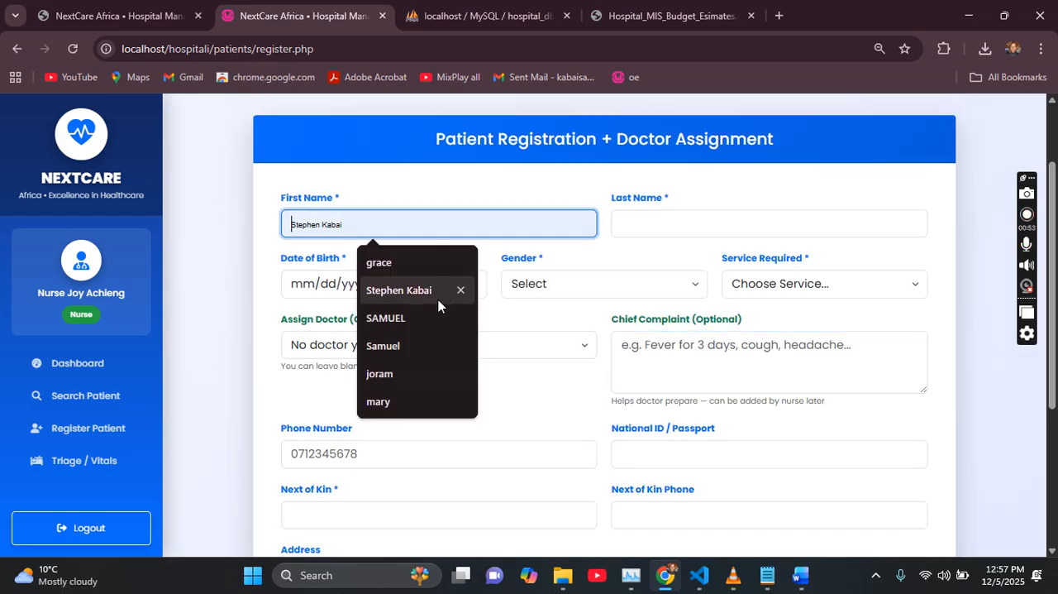
pyautogui.click(393, 347)
pyautogui.click(660, 218)
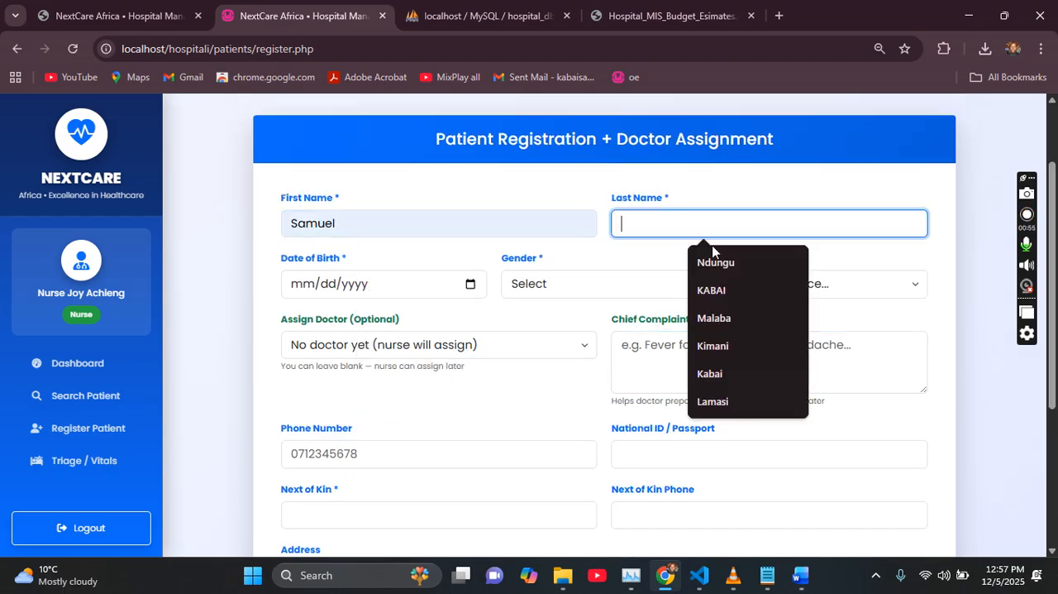
pyautogui.click(718, 400)
pyautogui.click(306, 290)
pyautogui.write('01/01/2000')
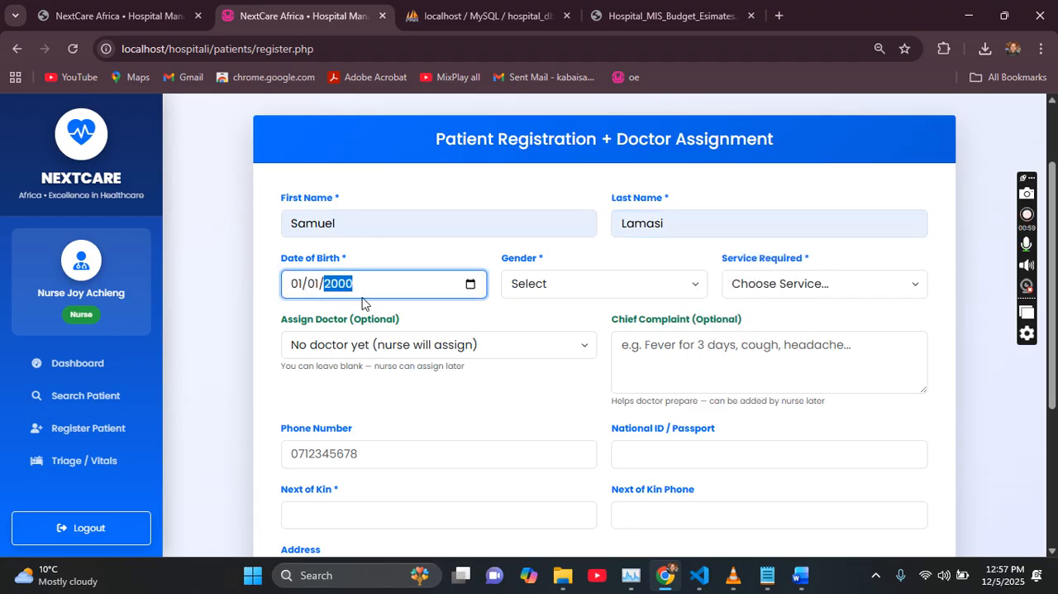
# Step: Set the patient's gender to Male and the required service to Physiotherapy (500 KSh)
pyautogui.click(596, 288)
pyautogui.click(569, 337)
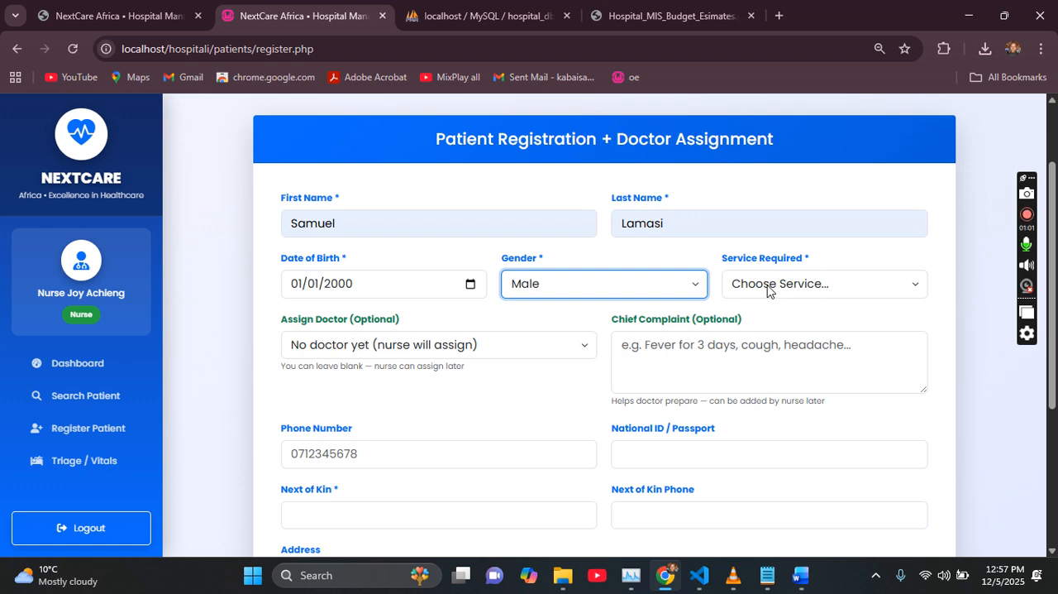
pyautogui.click(769, 285)
pyautogui.scroll(-1, 833, 241)
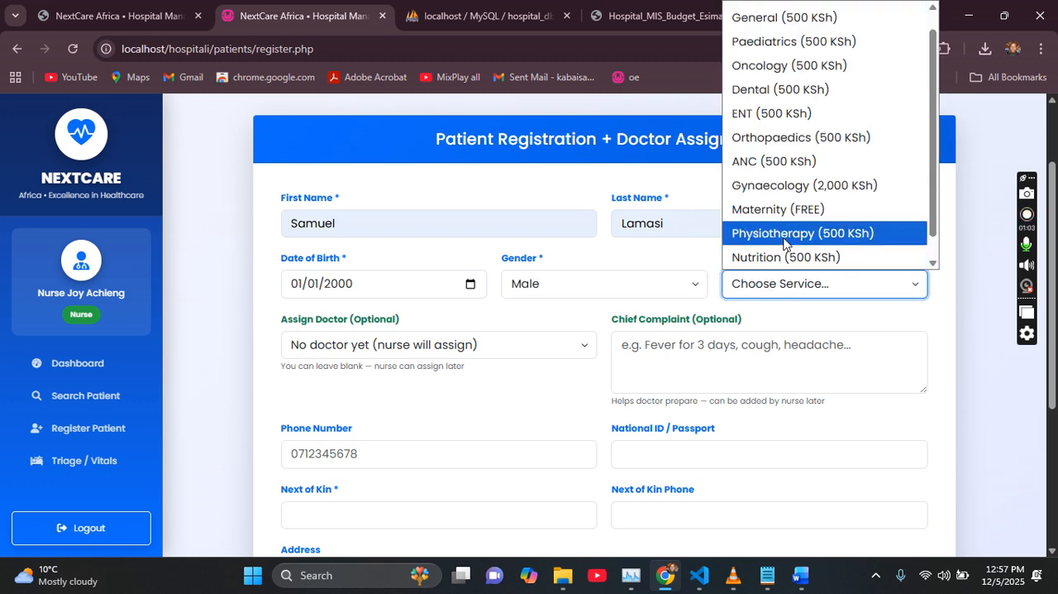
pyautogui.click(831, 234)
# Step: Assign the last listed doctor to the patient and enter "Fever" as the chief complaint
pyautogui.click(348, 347)
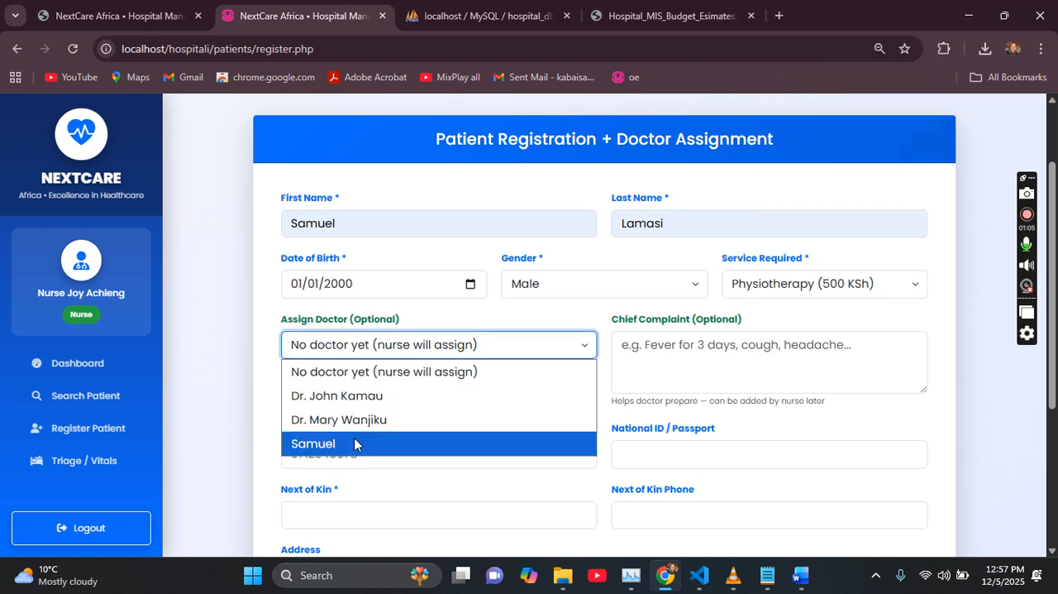
pyautogui.click(355, 444)
pyautogui.click(699, 349)
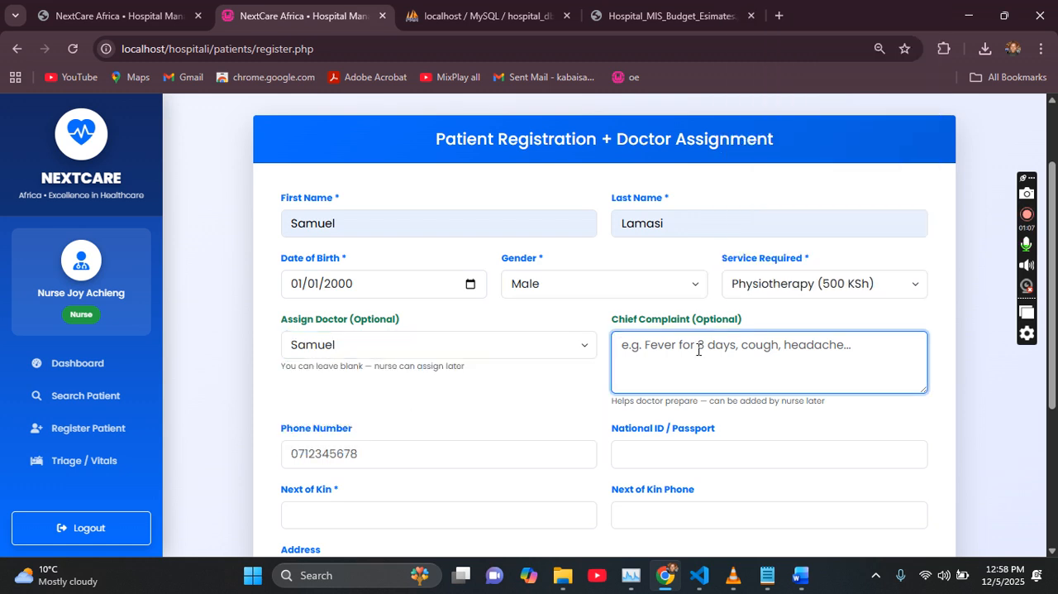
pyautogui.write('Fever')
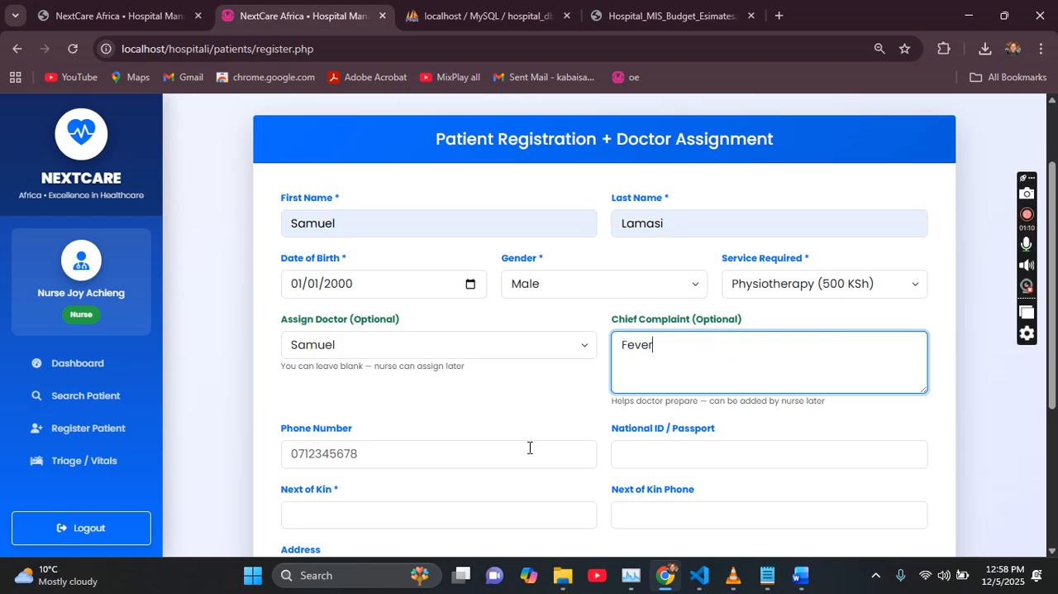
# Step: Fill in the next of kin's name and the patient's phone number from the saved suggestions
pyautogui.click(458, 447)
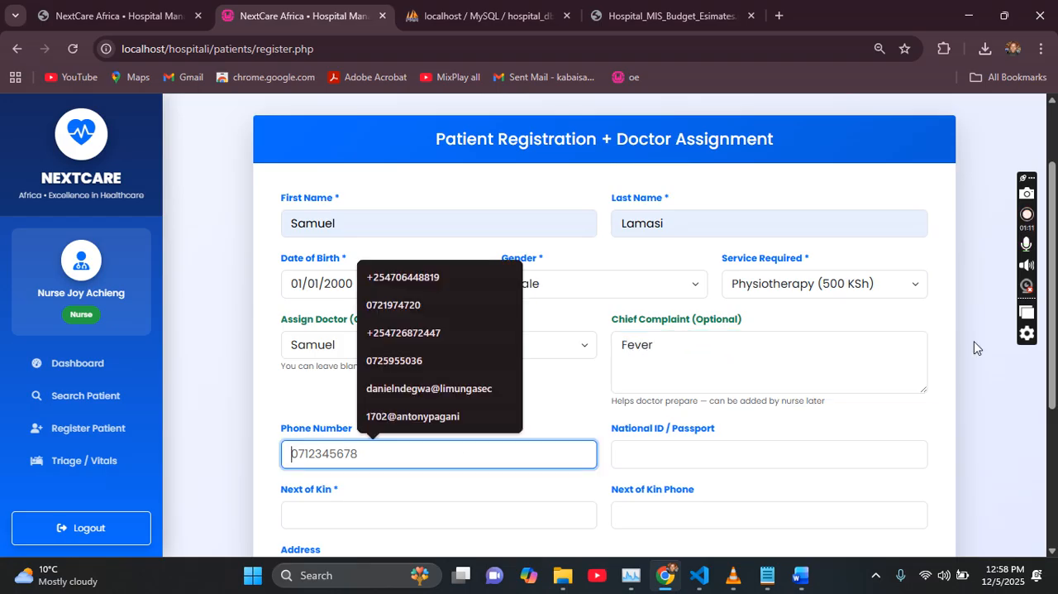
pyautogui.scroll(-2, 827, 372)
pyautogui.click(348, 377)
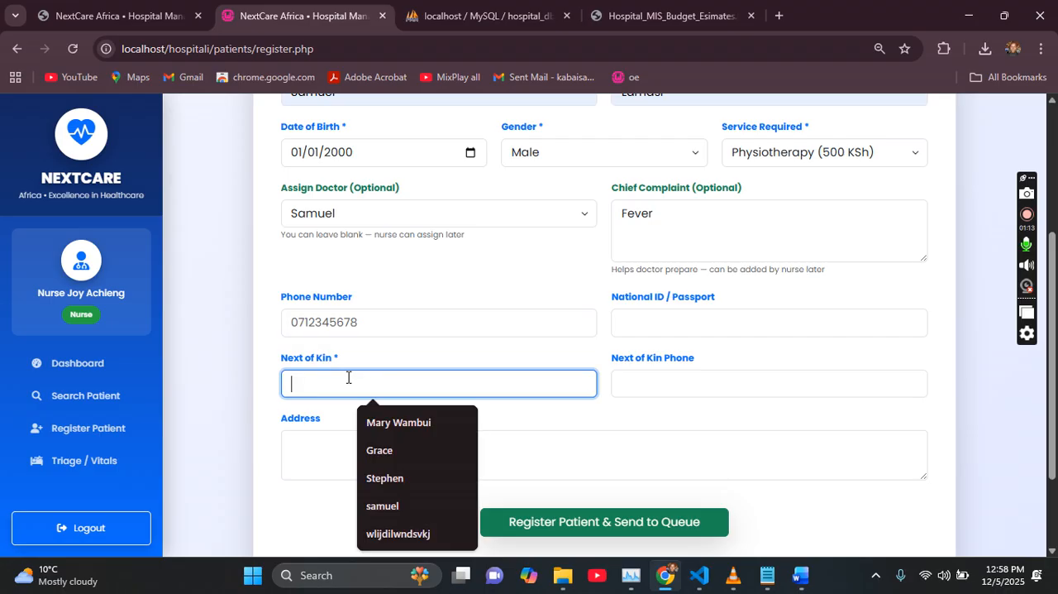
pyautogui.click(394, 423)
pyautogui.click(342, 314)
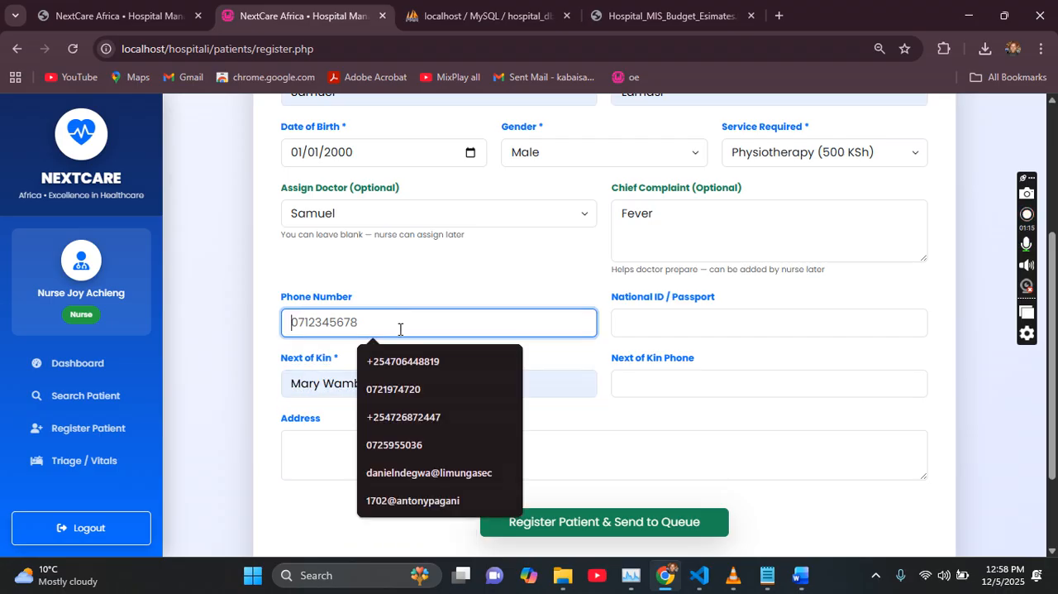
pyautogui.click(392, 386)
# Step: Register the patient into the queue without a national ID, and continue from the new profile to triage
pyautogui.click(710, 329)
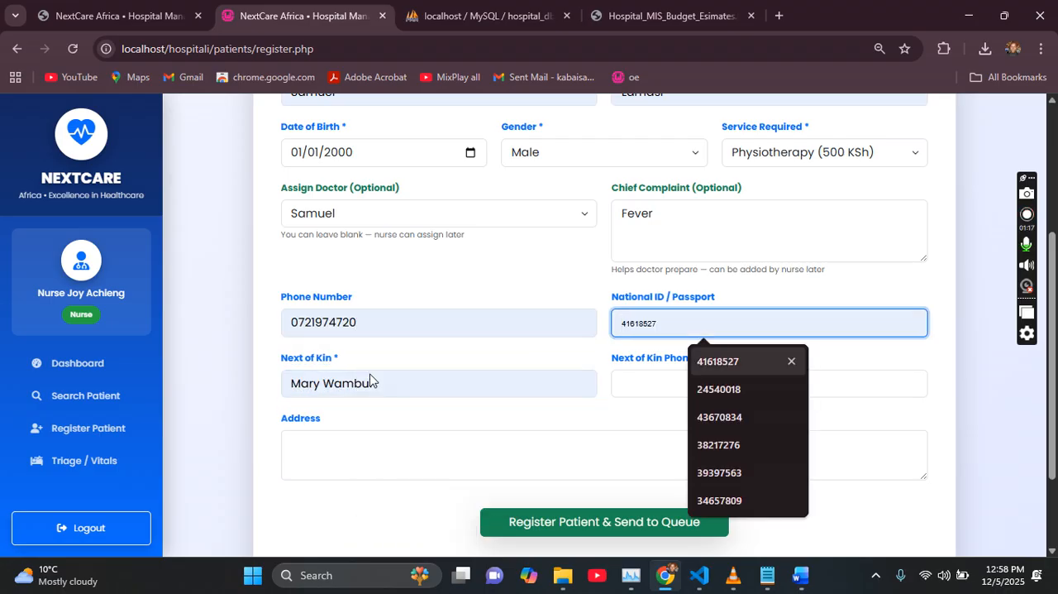
pyautogui.click(566, 530)
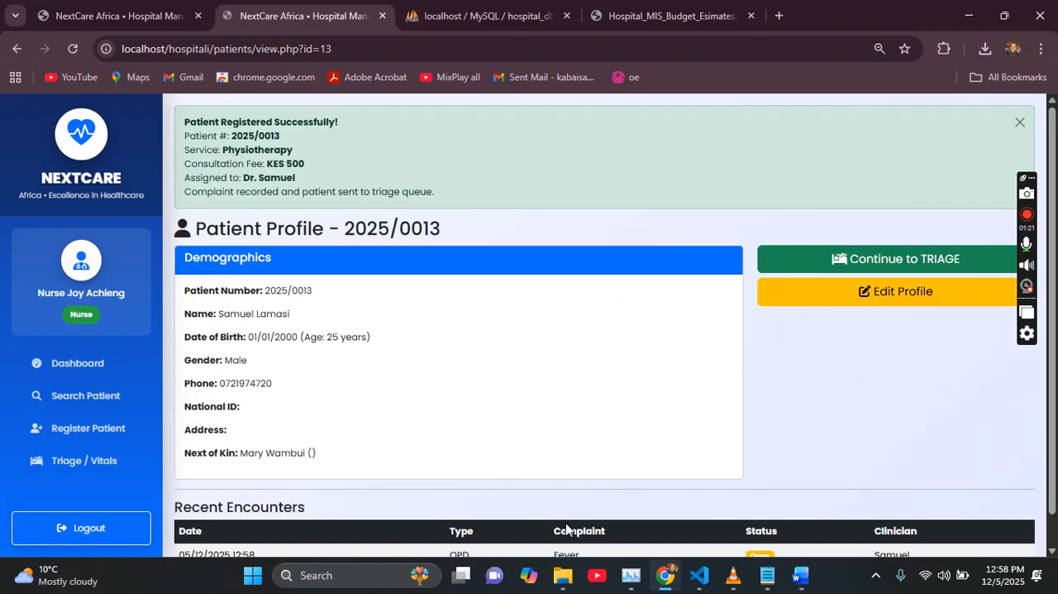
pyautogui.scroll(-1, 950, 347)
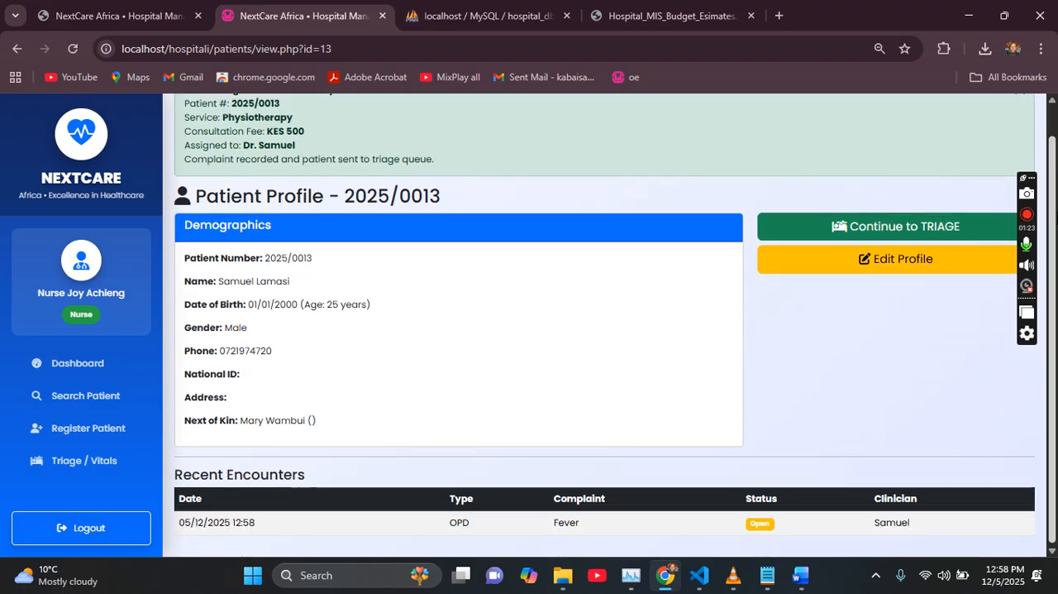
pyautogui.click(864, 227)
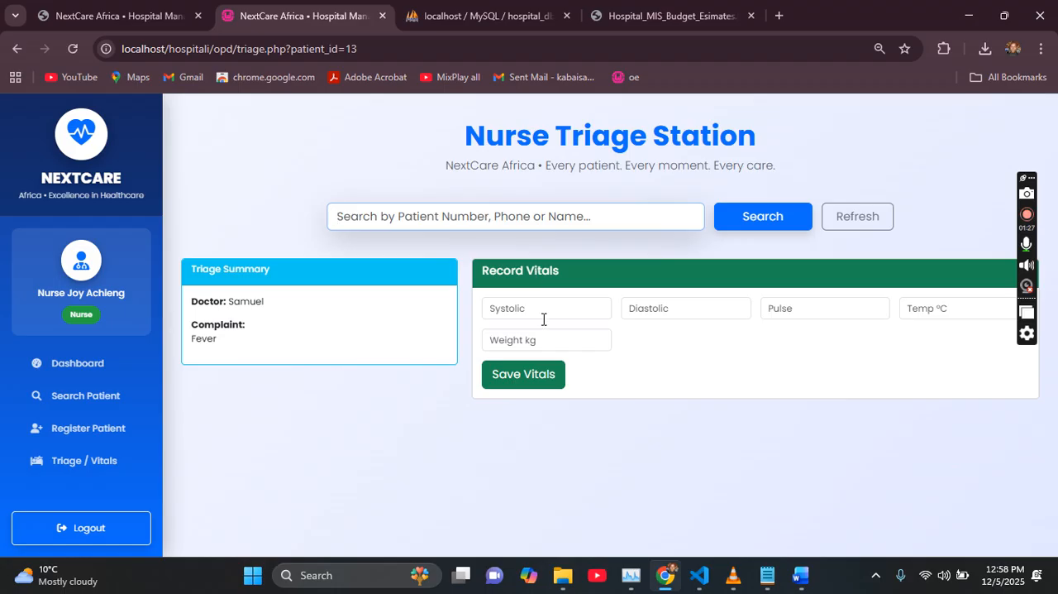
# Step: Enter a systolic pressure of 89, a diastolic pressure of 78 and a pulse of 89 in the vitals
pyautogui.click(534, 311)
pyautogui.click(542, 344)
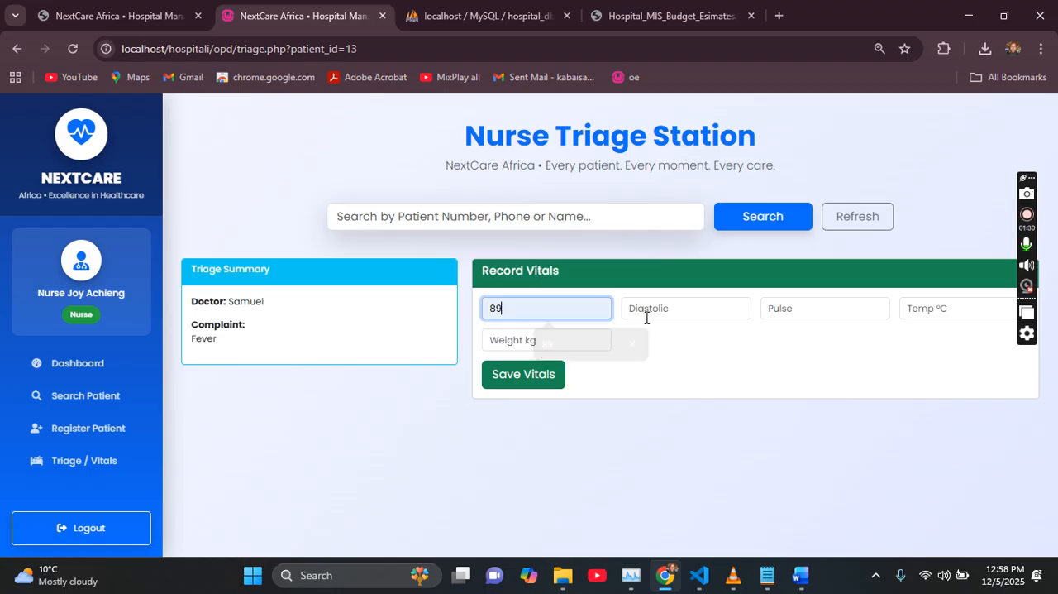
pyautogui.click(647, 313)
pyautogui.click(711, 345)
pyautogui.click(829, 307)
pyautogui.click(826, 344)
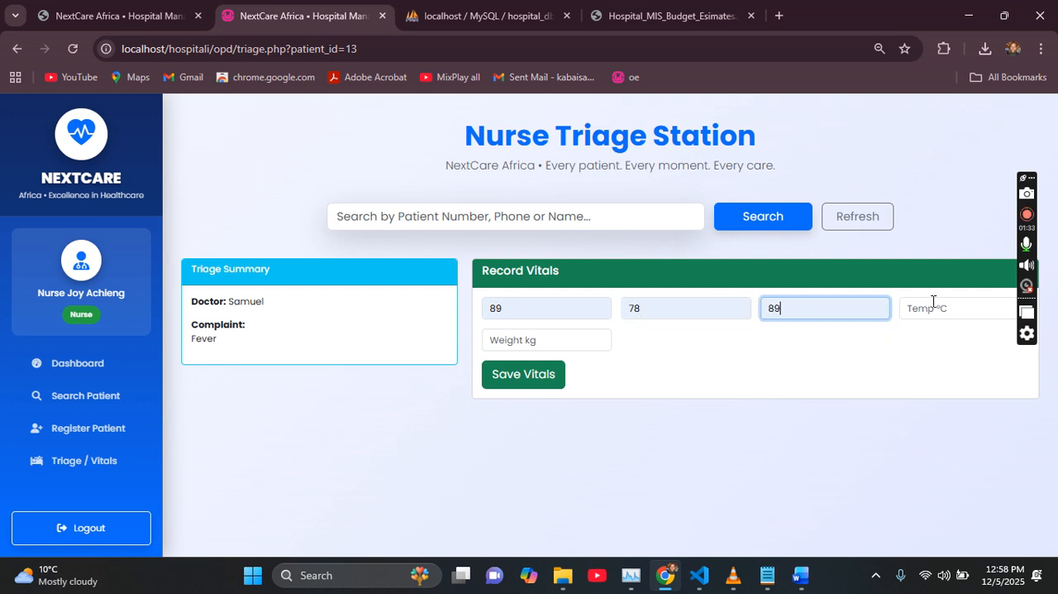
# Step: Enter a temperature of 37 °C and a weight of 70 kg, and save the vitals
pyautogui.click(931, 306)
pyautogui.click(953, 343)
pyautogui.click(503, 339)
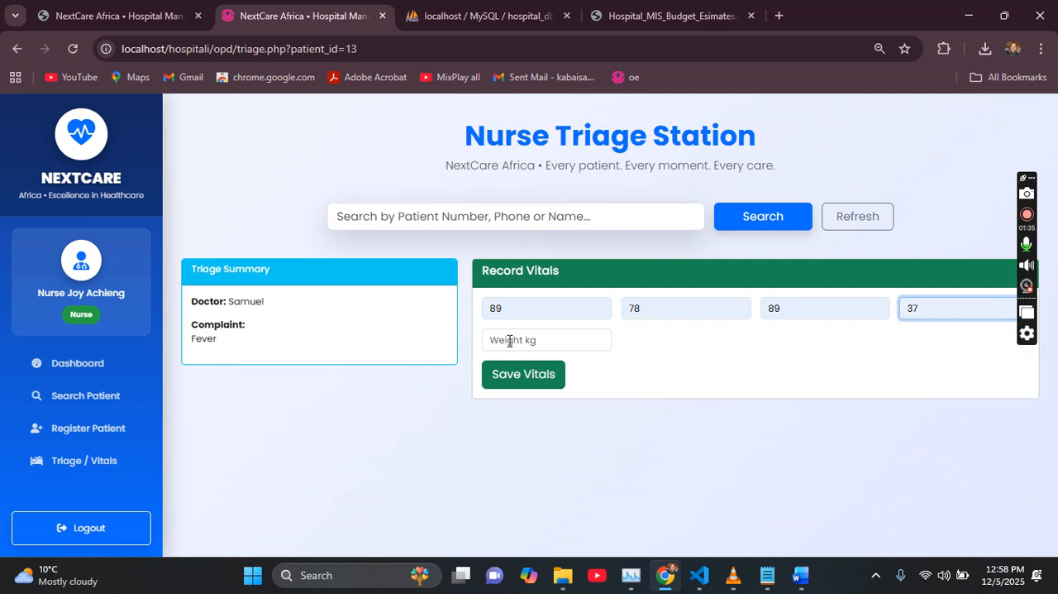
pyautogui.write('70')
pyautogui.click(527, 377)
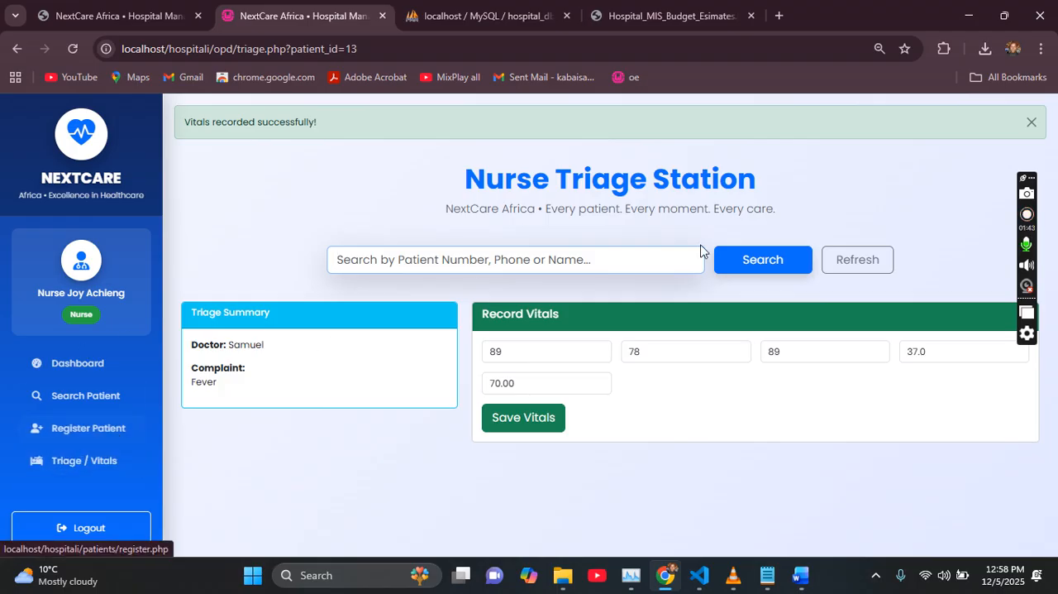
# Step: Review today's patients on the nurse dashboard and open Ward Rounds from the quick actions
pyautogui.click(77, 363)
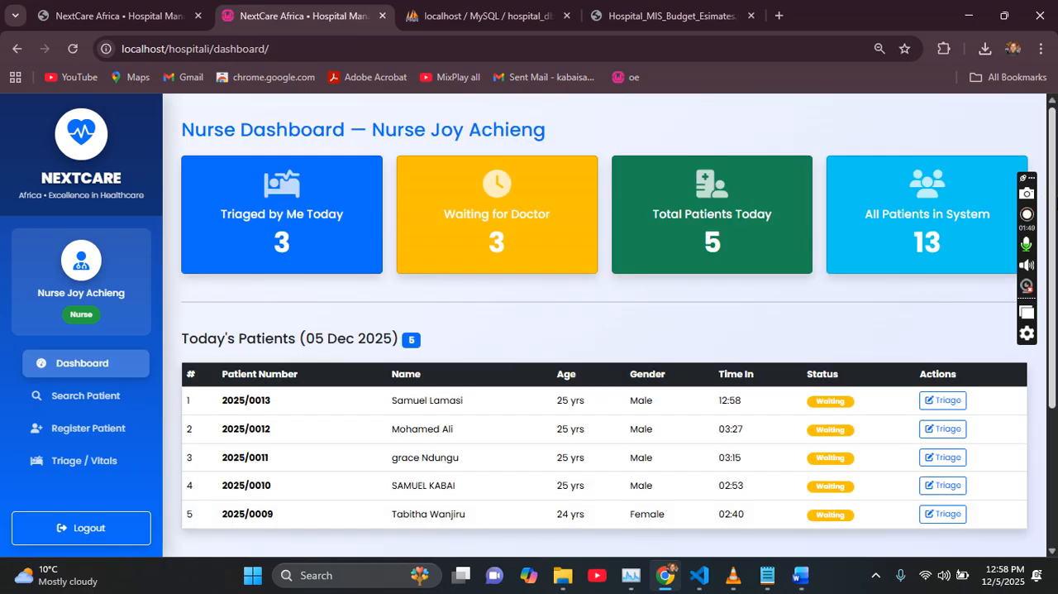
pyautogui.scroll(-1, 605, 330)
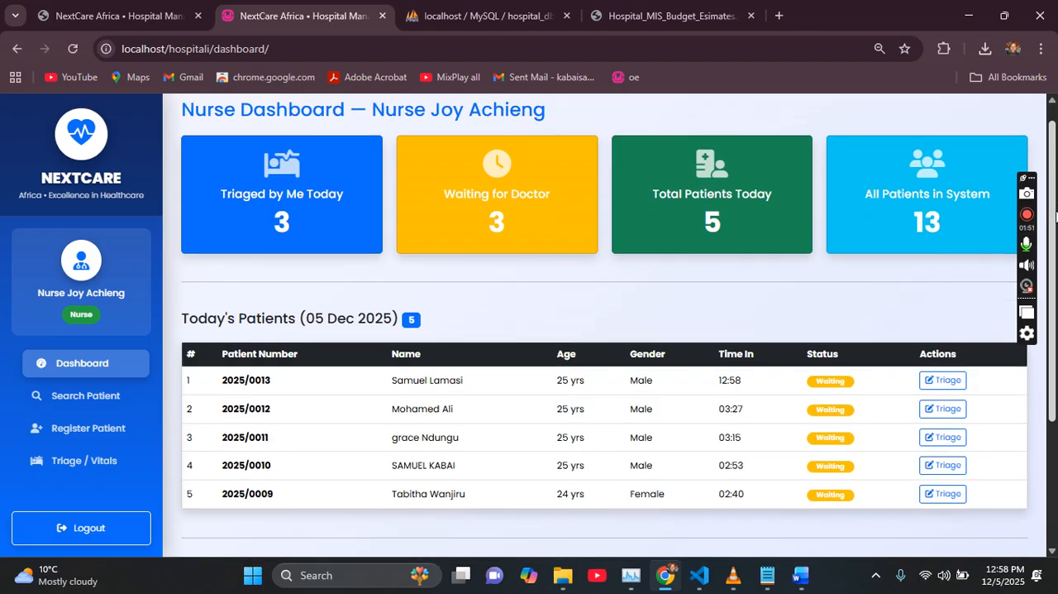
pyautogui.scroll(-2, 605, 330)
pyautogui.scroll(-1, 604, 331)
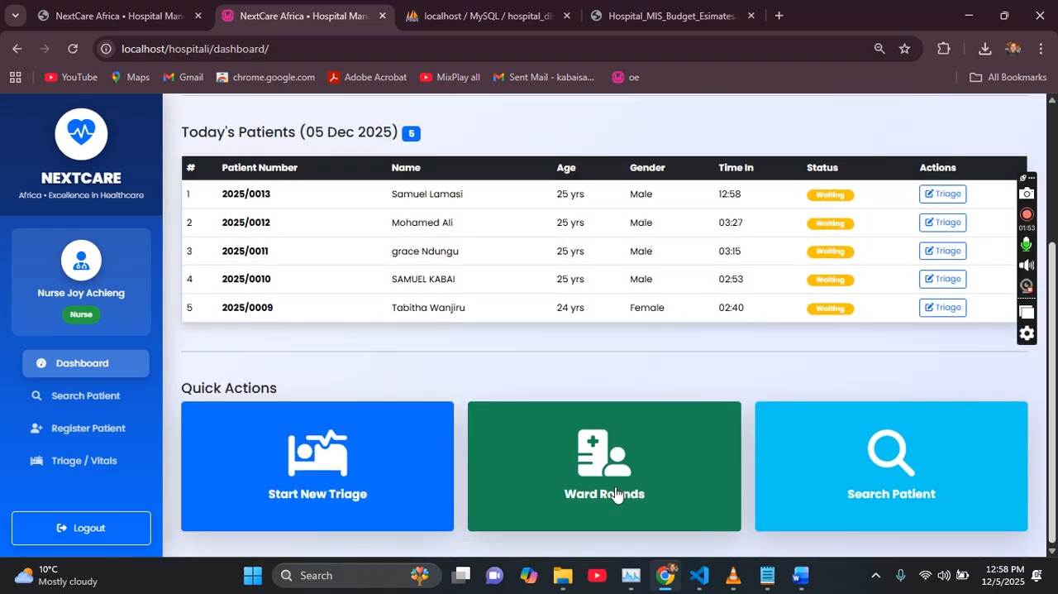
pyautogui.click(662, 490)
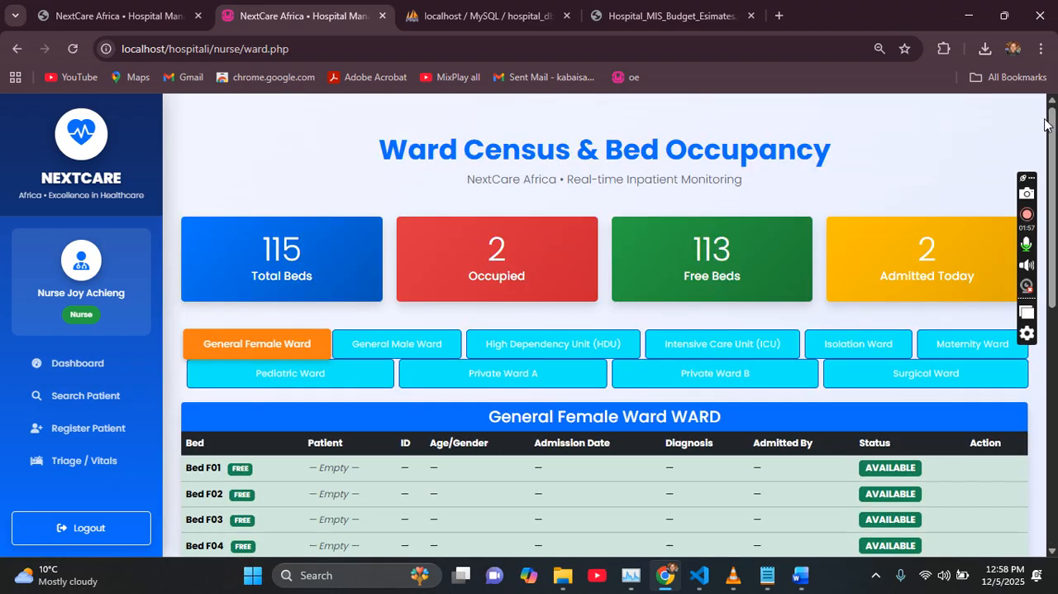
# Step: Review the General Female Ward bed list and view the patient details for Bed ICU-02 in the Intensive Care Unit (ICU)
pyautogui.scroll(-5, 604, 330)
pyautogui.scroll(-2, 1043, 202)
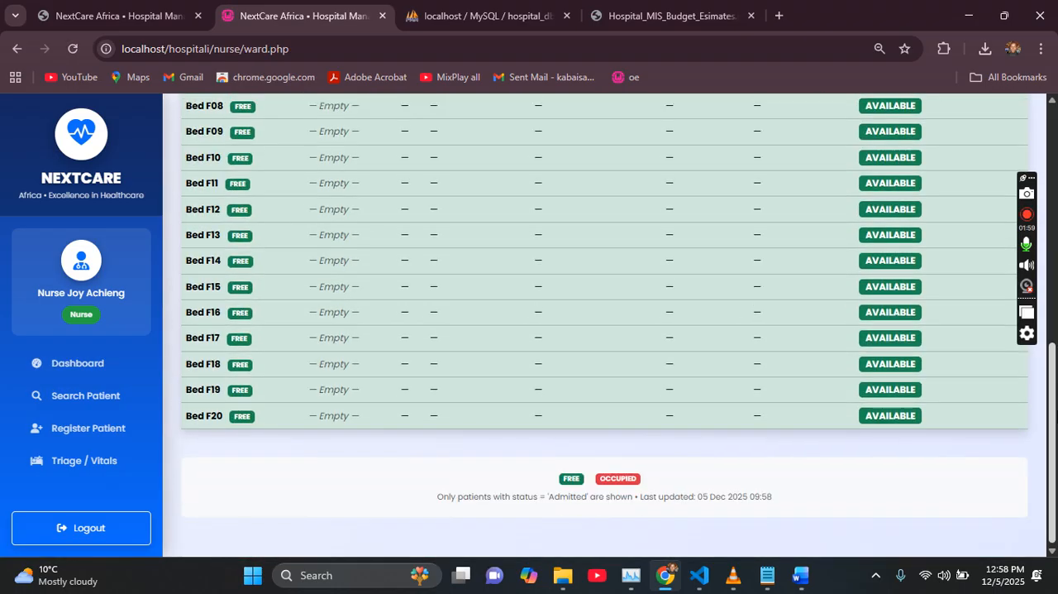
pyautogui.scroll(5, 1043, 202)
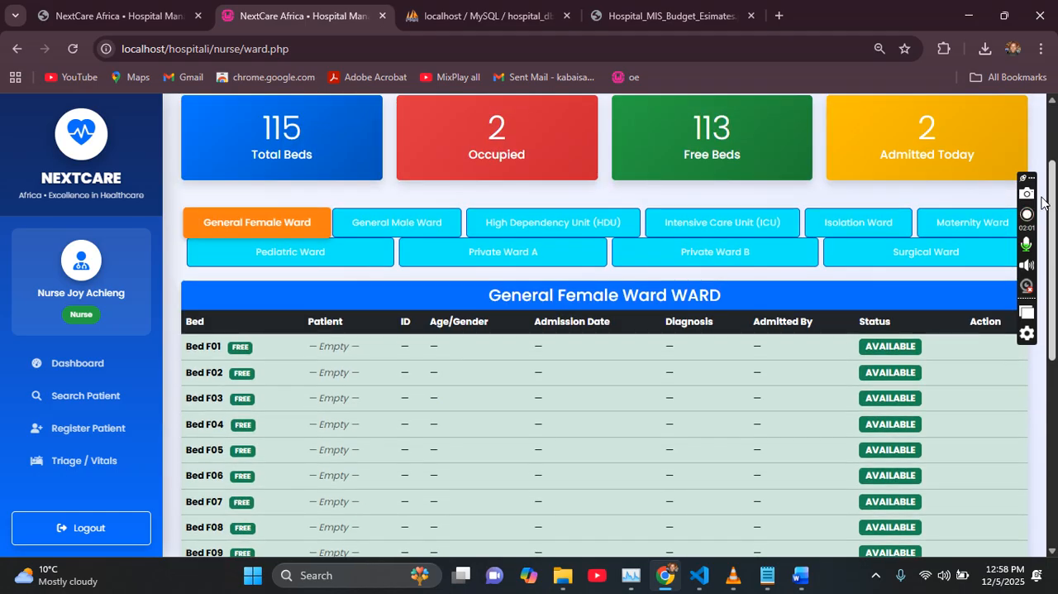
pyautogui.scroll(-3, 1050, 223)
pyautogui.scroll(5, 1052, 240)
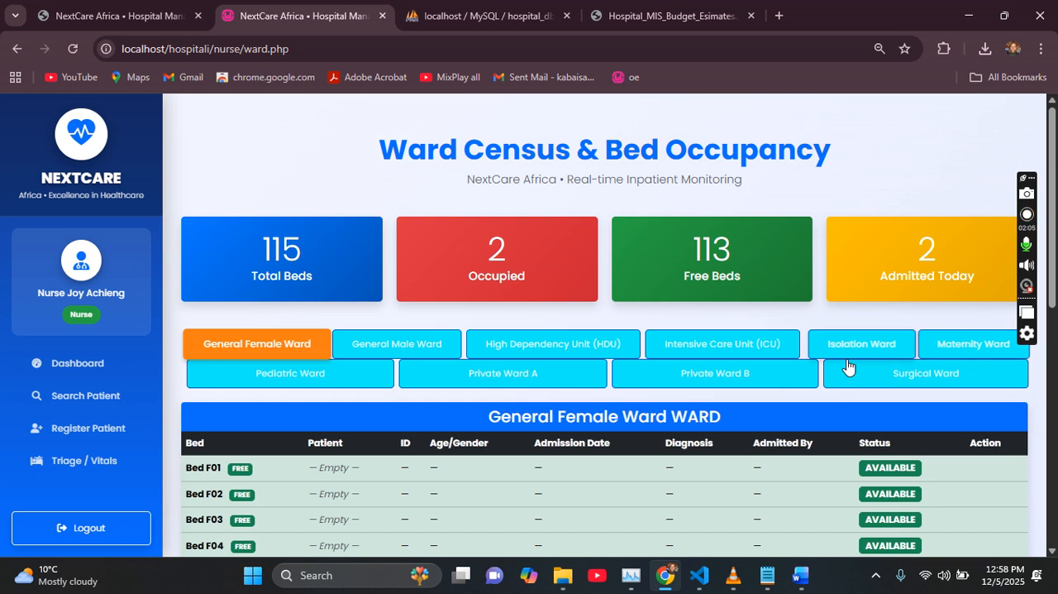
pyautogui.click(798, 348)
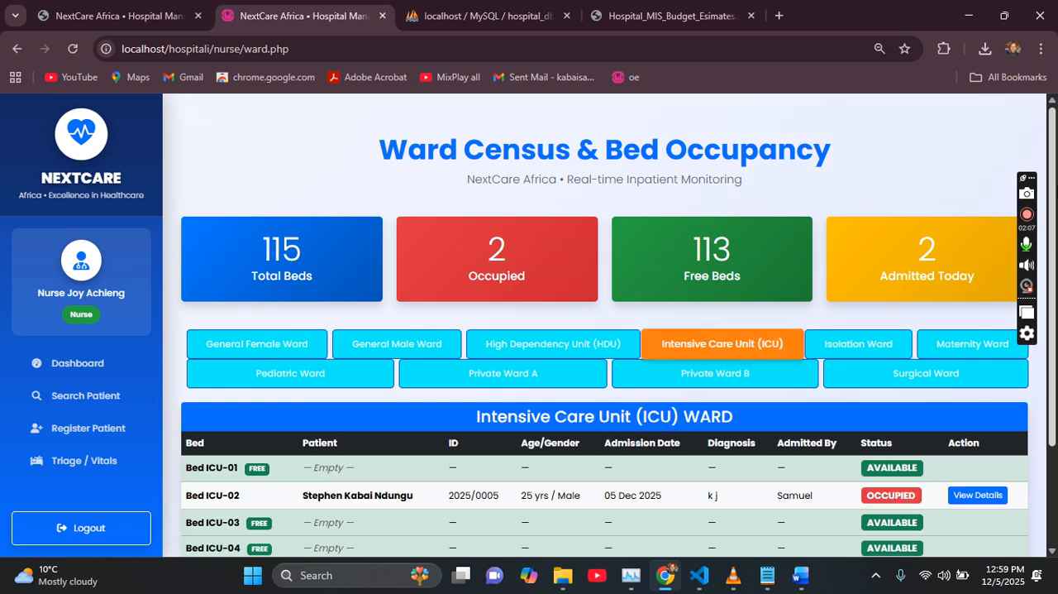
pyautogui.scroll(-2, 711, 366)
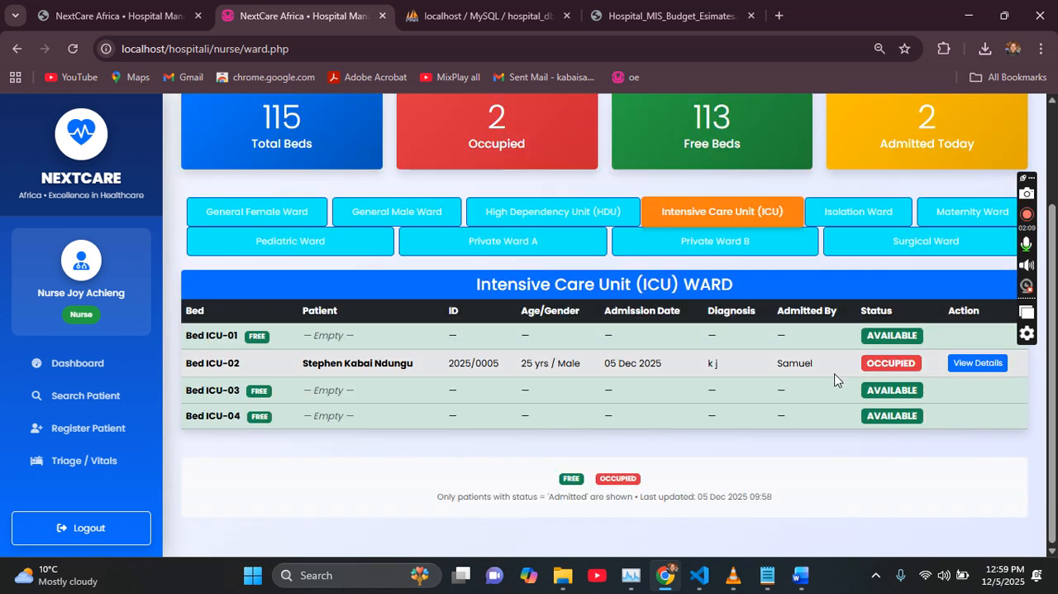
pyautogui.click(960, 368)
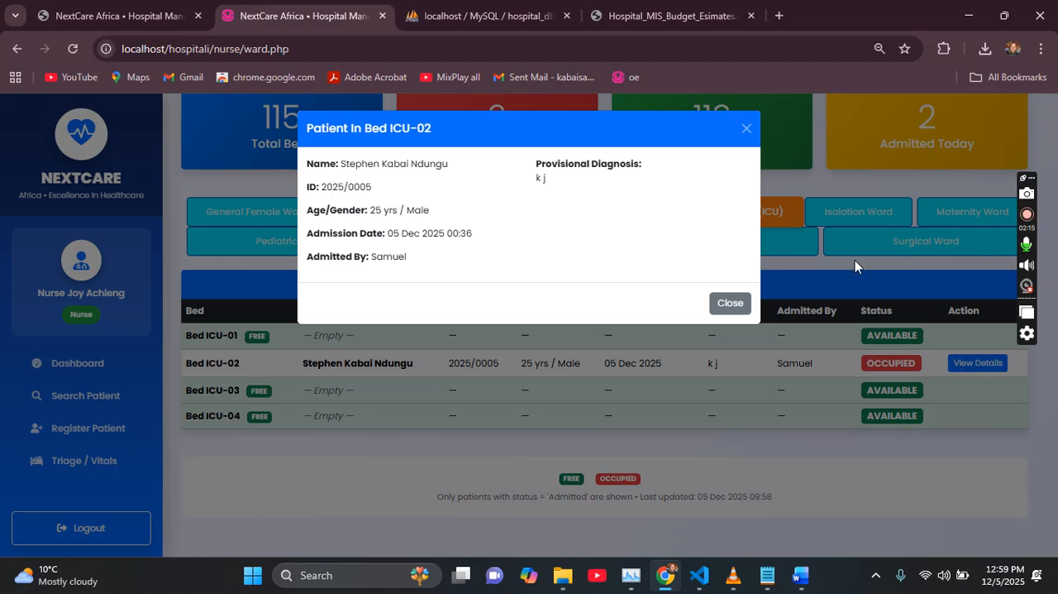
pyautogui.click(745, 129)
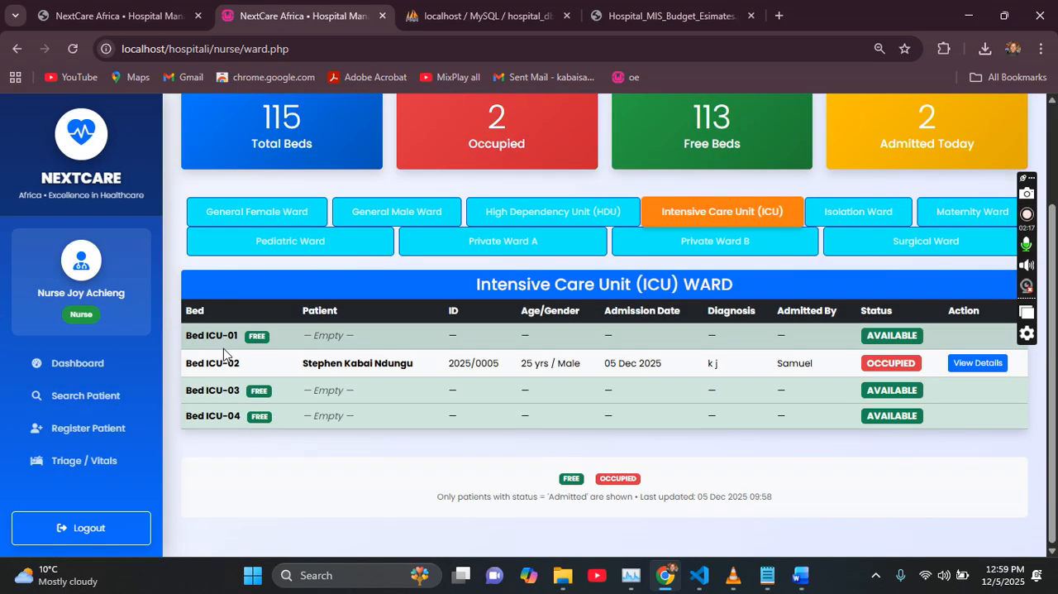
# Step: Log out of the nurse account and sign in with the saved username and password of the clinician account
pyautogui.click(85, 519)
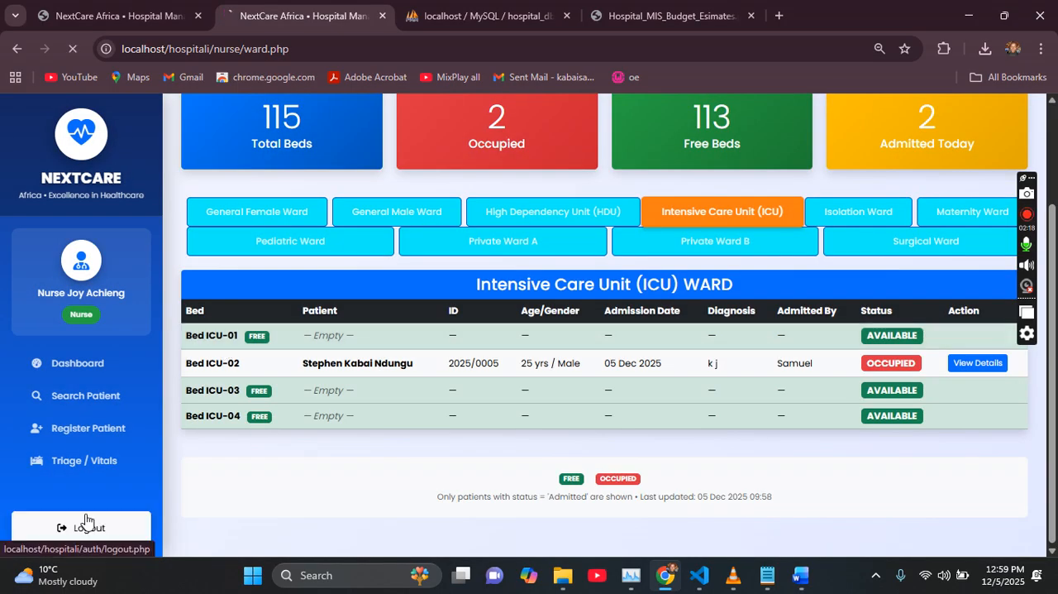
pyautogui.click(541, 363)
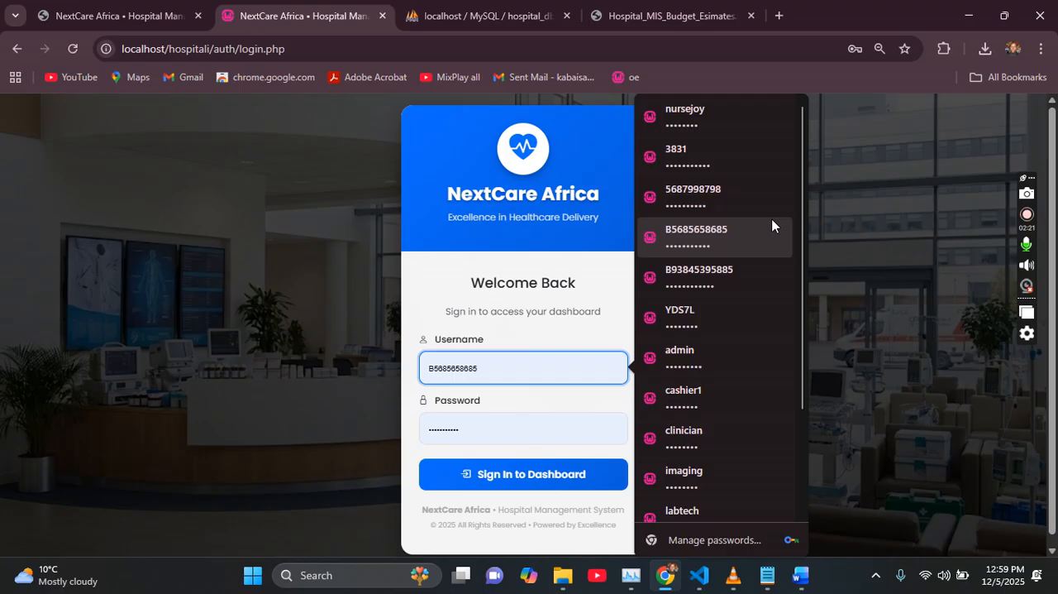
pyautogui.moveTo(802, 224); pyautogui.dragTo(803, 285)
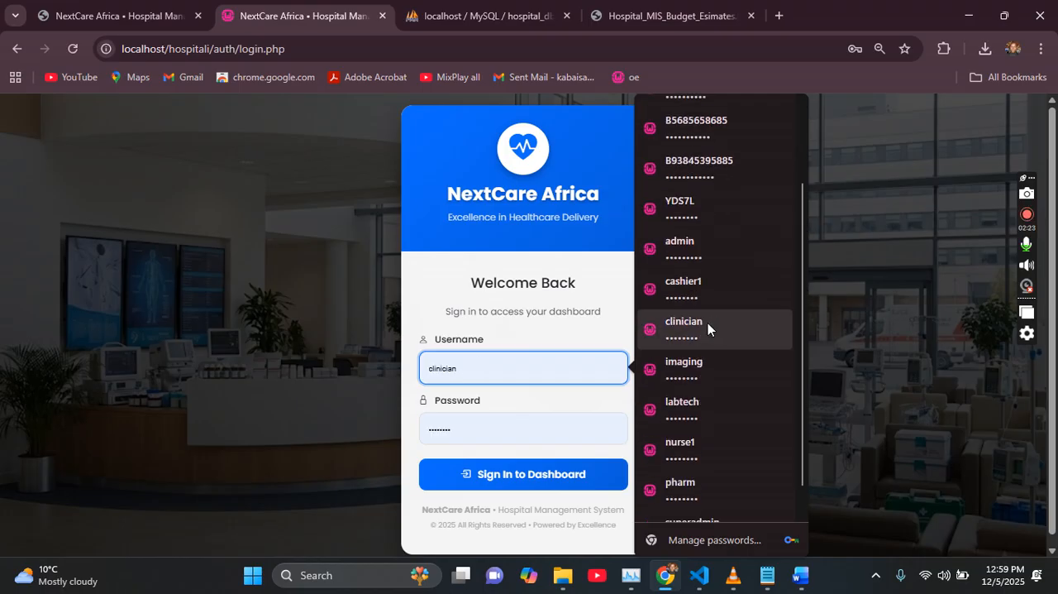
pyautogui.click(708, 329)
pyautogui.click(602, 482)
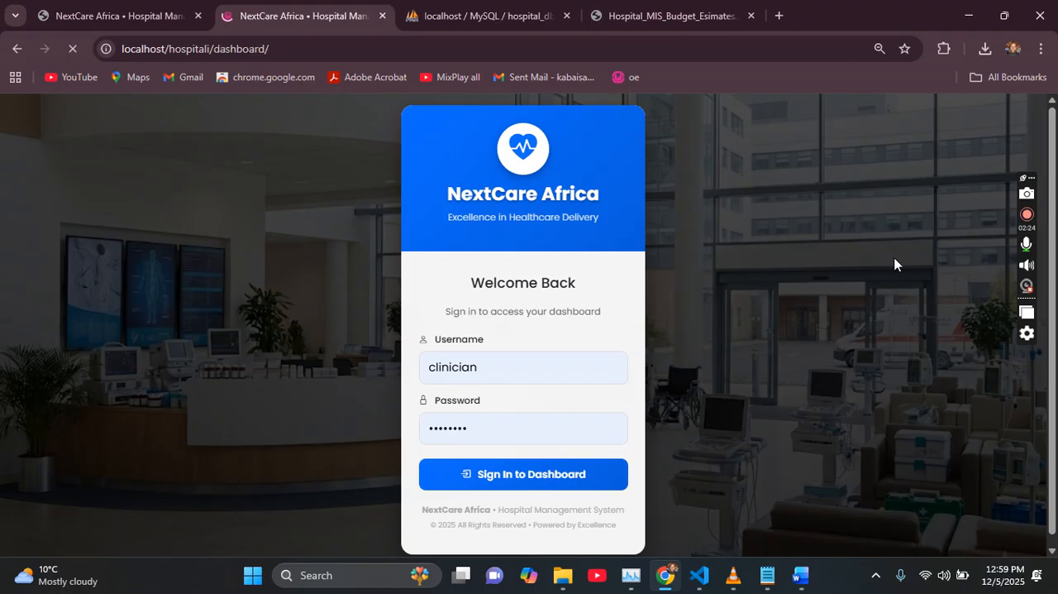
# Step: Review today's patients on the clinician dashboard and open the form for admitting a new patient
pyautogui.scroll(-1, 1056, 157)
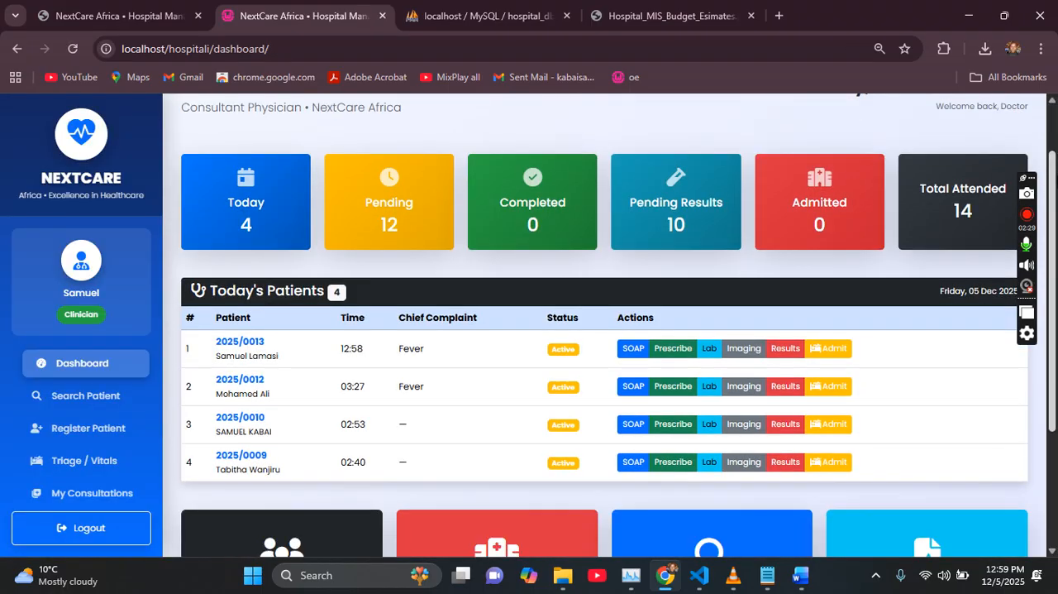
pyautogui.scroll(-2, 603, 330)
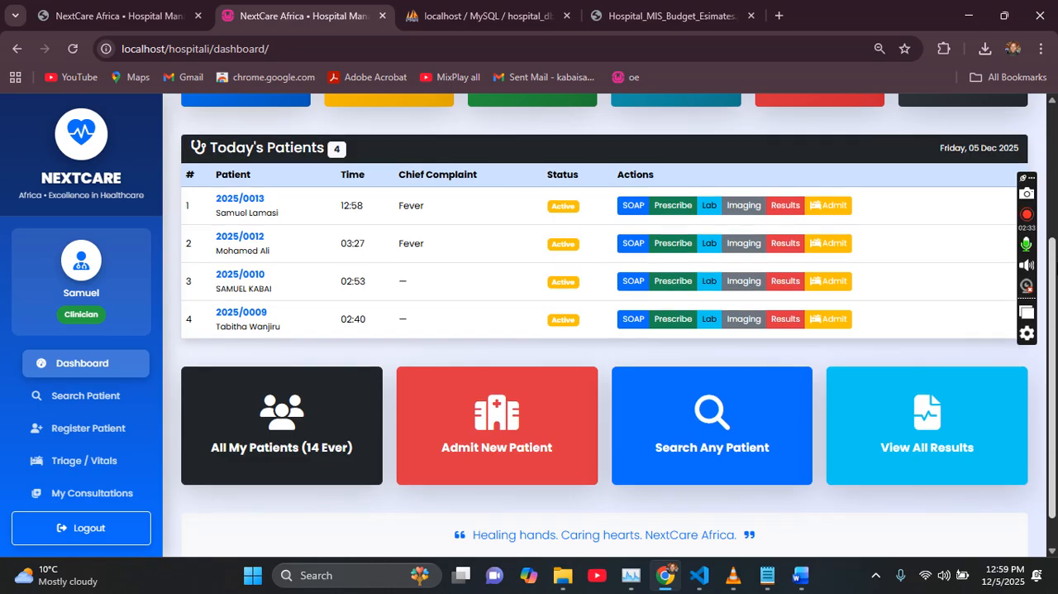
pyautogui.scroll(2, 1050, 170)
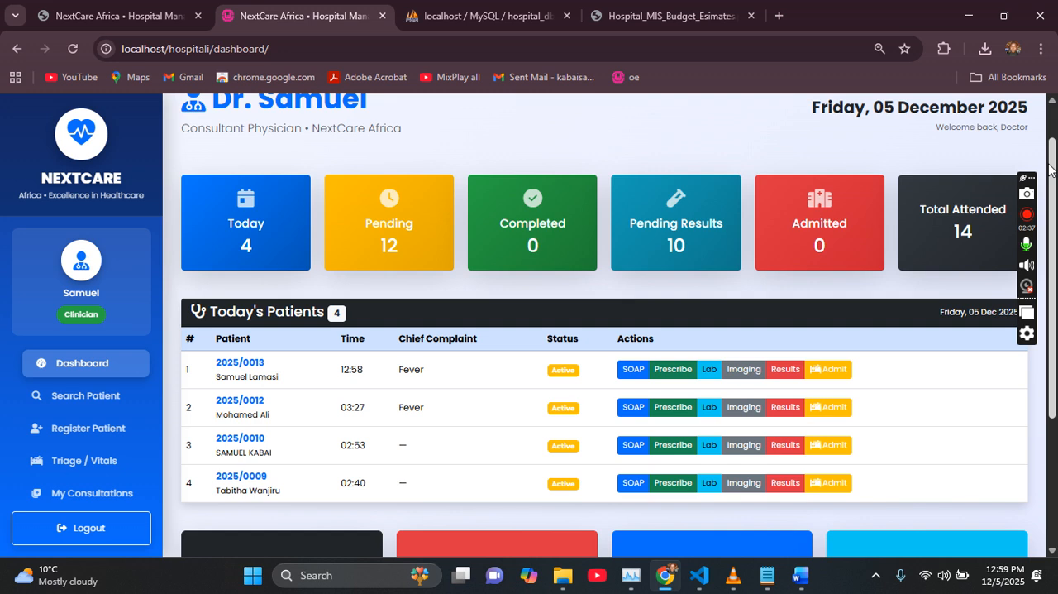
pyautogui.scroll(-2, 1050, 169)
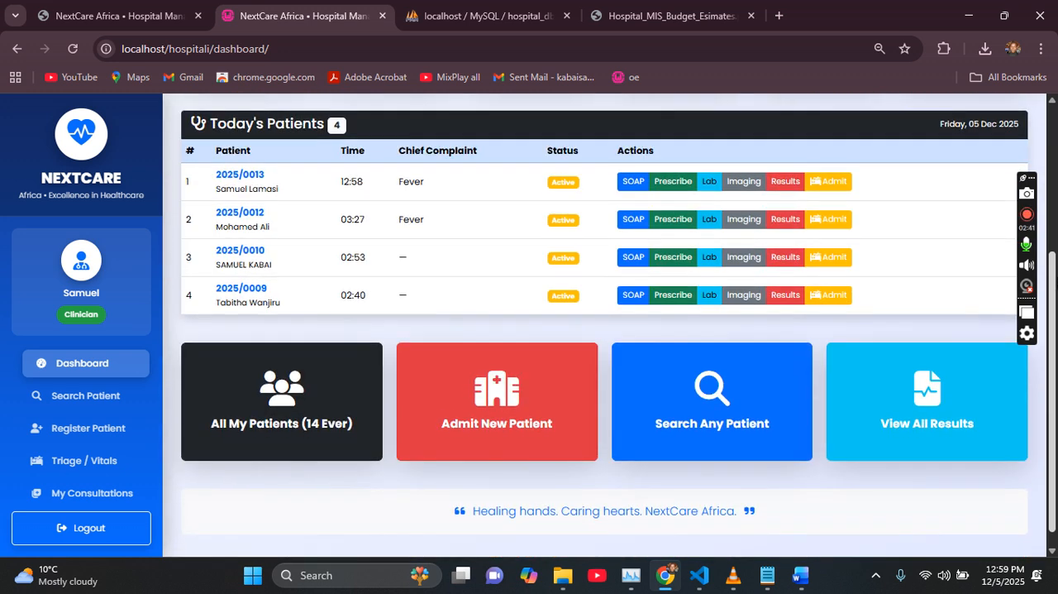
pyautogui.click(531, 391)
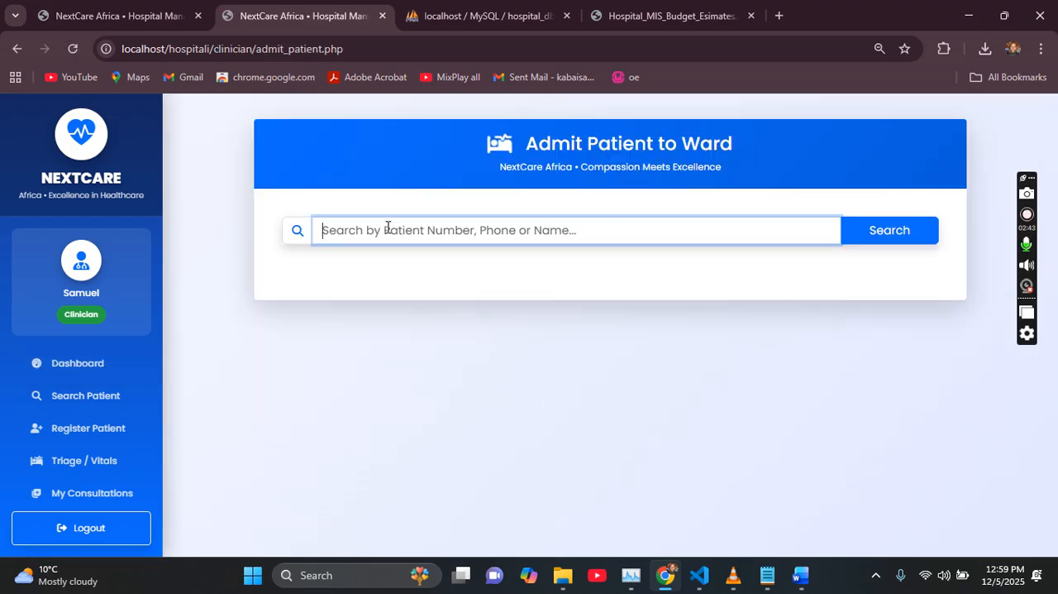
# Step: Search for the patient by first name and start the admission of the second matching patient
pyautogui.click(388, 227)
pyautogui.write('samuel')
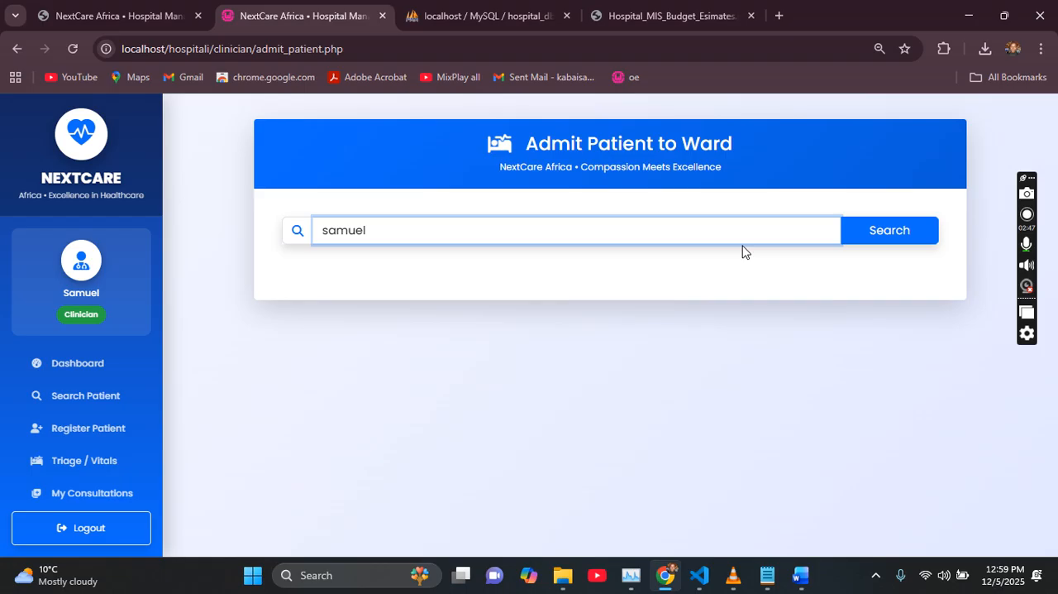
pyautogui.click(888, 236)
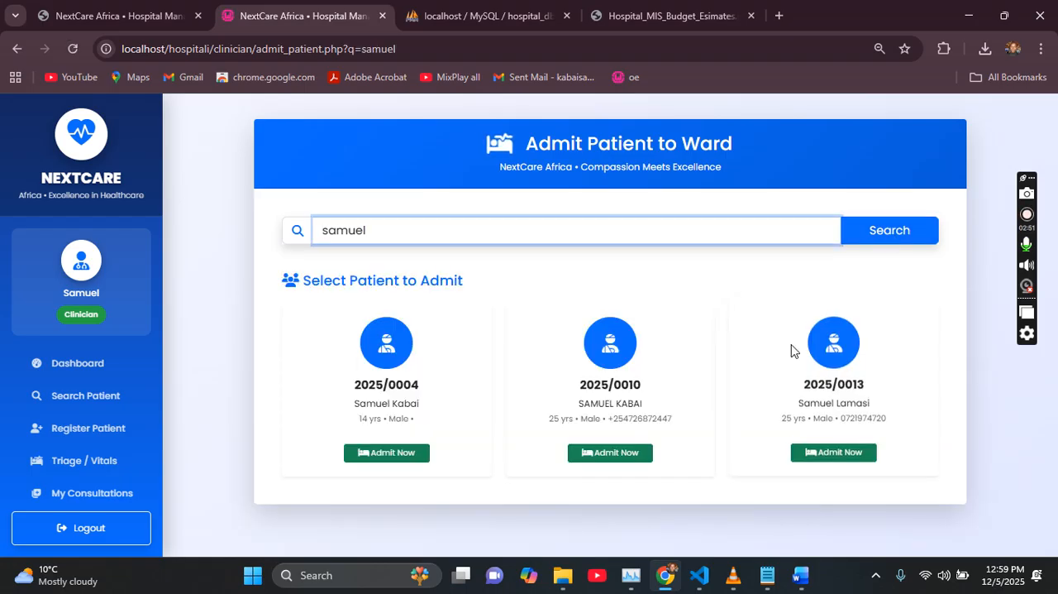
pyautogui.click(589, 460)
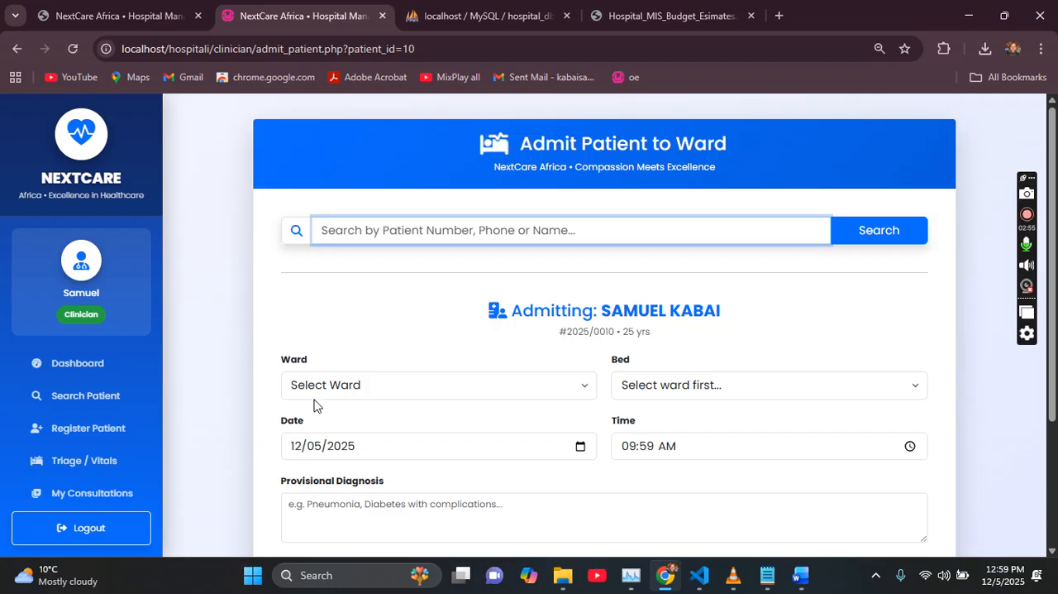
pyautogui.click(315, 390)
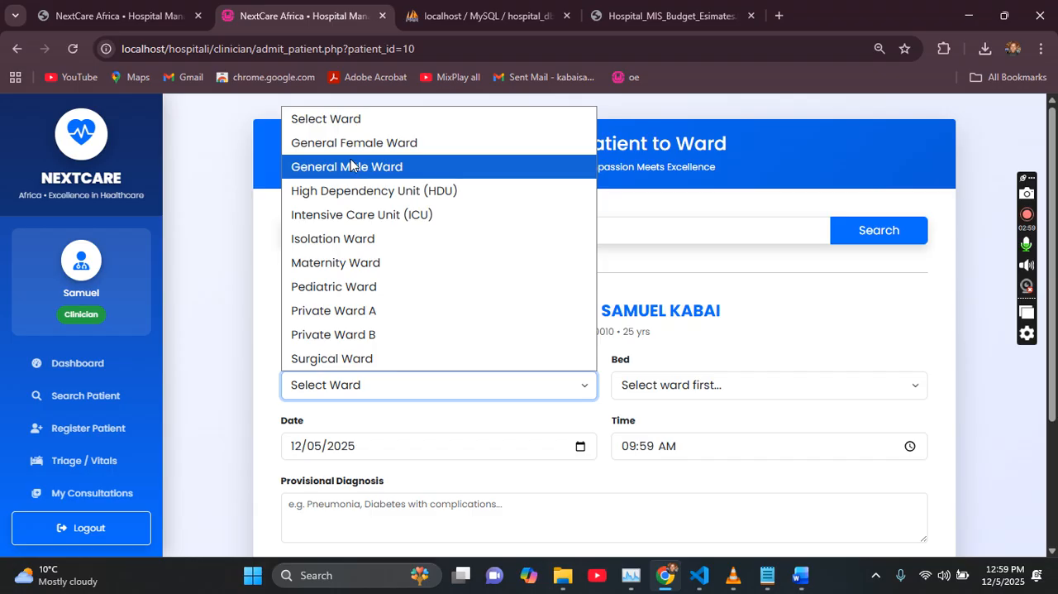
pyautogui.click(381, 167)
pyautogui.click(687, 387)
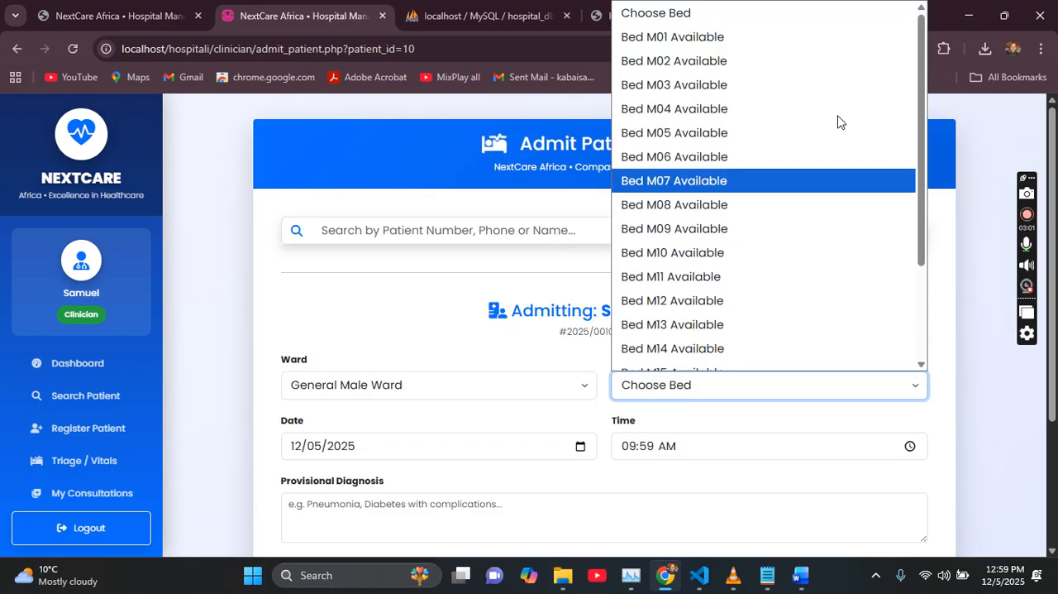
# Step: Set the admission ward to Intensive Care Unit (ICU) and assign Bed ICU-03
pyautogui.click(403, 388)
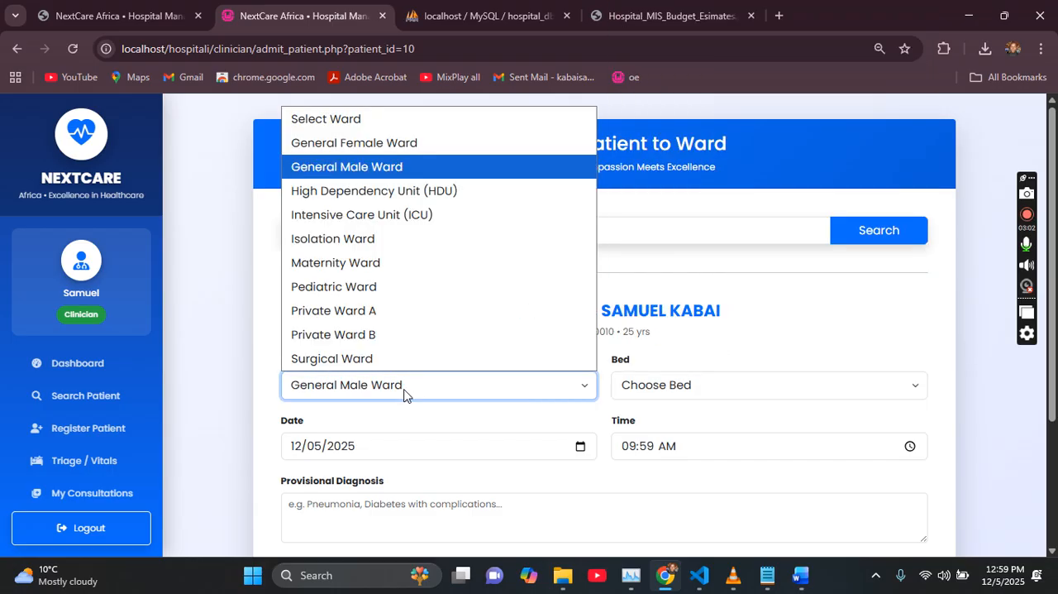
pyautogui.click(392, 214)
pyautogui.click(775, 393)
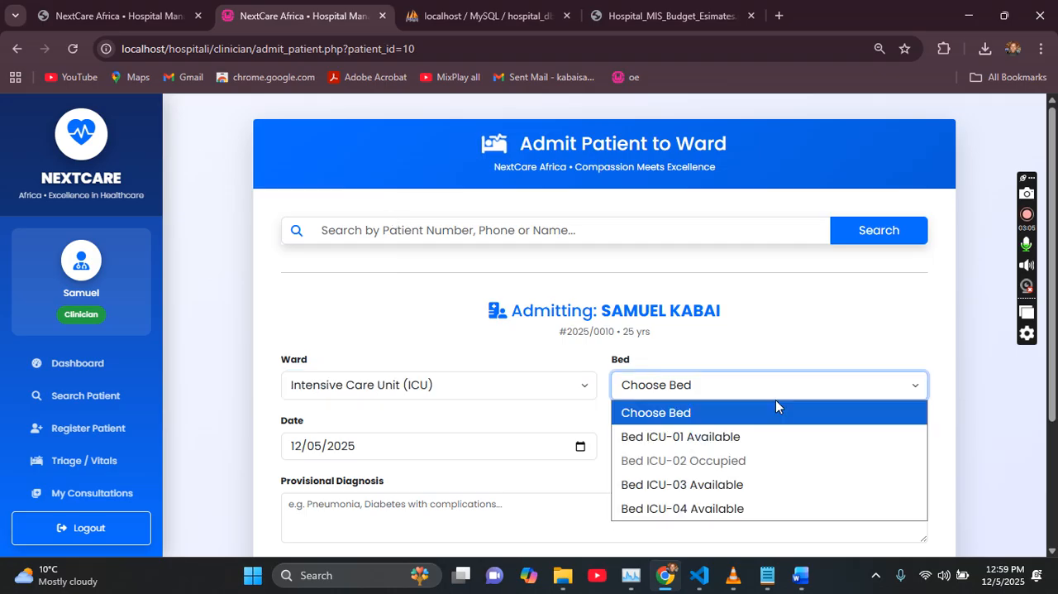
pyautogui.click(726, 493)
# Step: Enter "Diabets" as the provisional diagnosis and submit the patient's admission
pyautogui.scroll(-1, 393, 353)
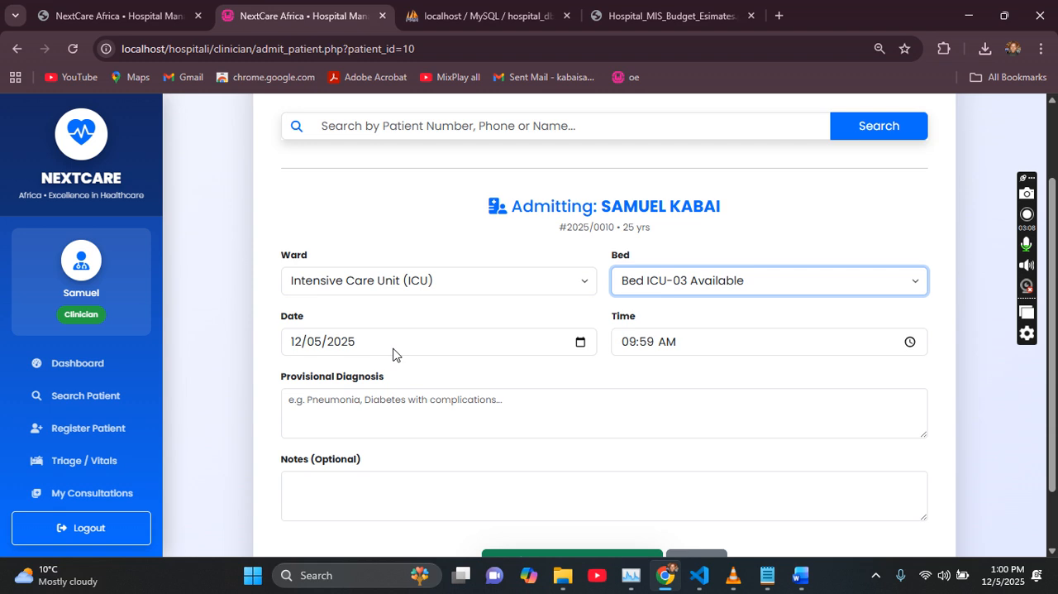
pyautogui.click(439, 408)
pyautogui.write('Diabets')
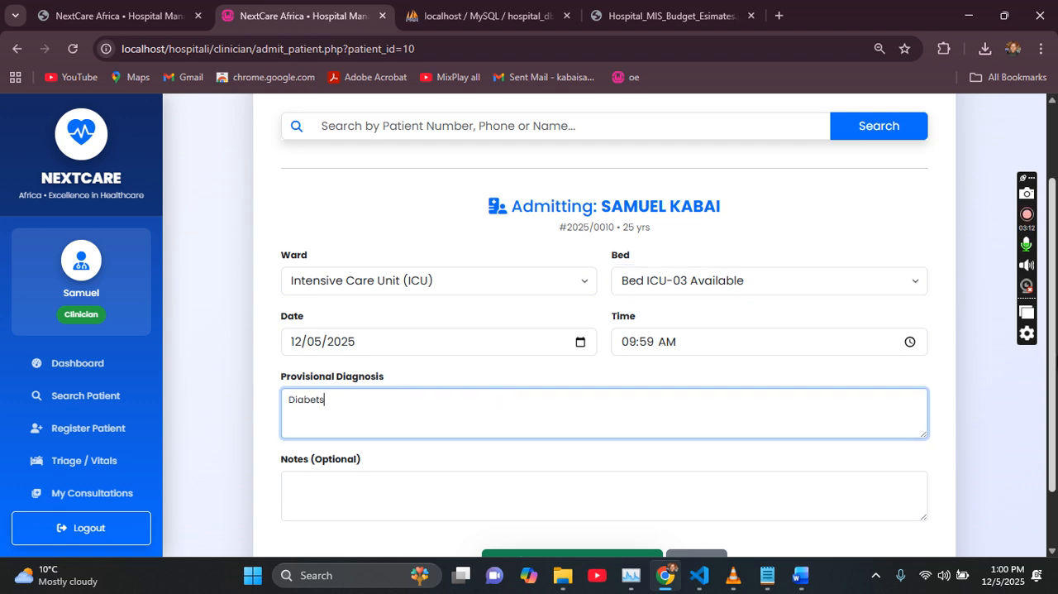
pyautogui.scroll(-1, 570, 494)
pyautogui.click(570, 489)
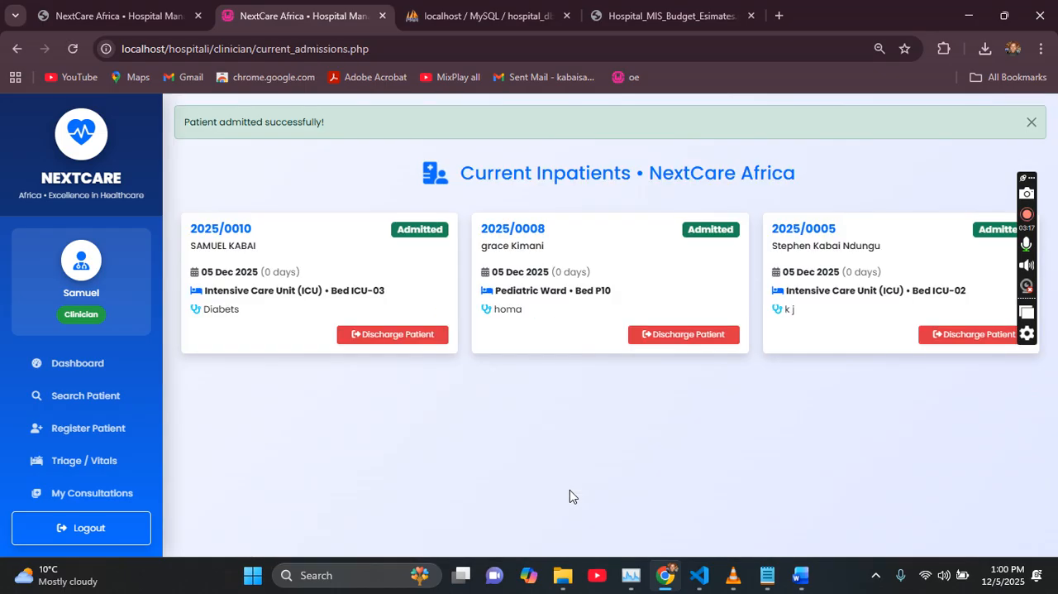
# Step: Start discharging the patient in Bed ICU-03 and enter "Fully recoverd" as the final diagnosis
pyautogui.click(387, 337)
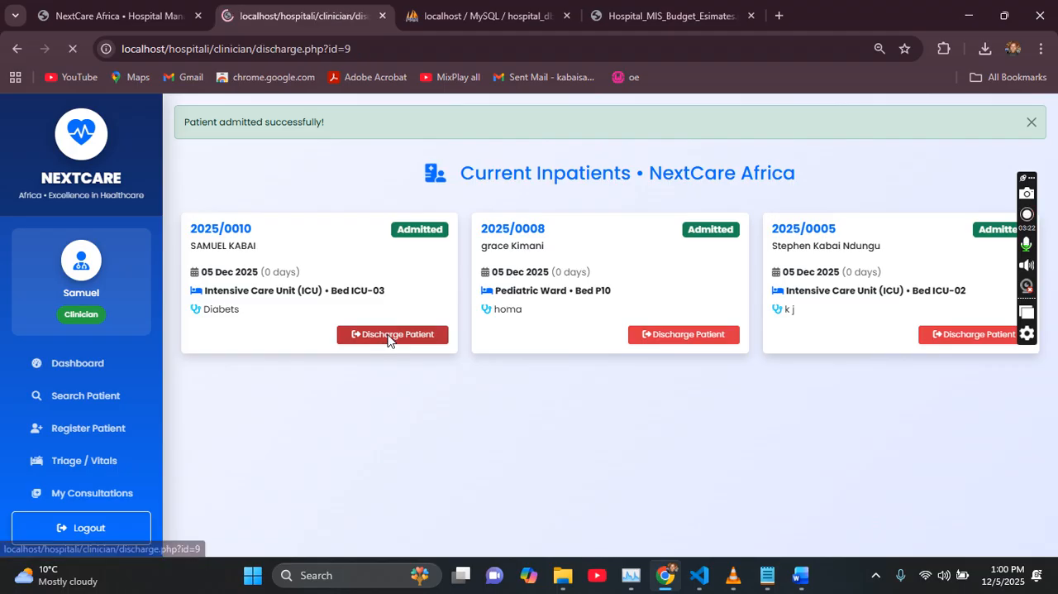
pyautogui.moveTo(1055, 139)
pyautogui.mouseDown()
pyautogui.moveTo(1054, 212)
pyautogui.moveTo(1055, 159)
pyautogui.mouseUp()
pyautogui.scroll(-2, 1055, 161)
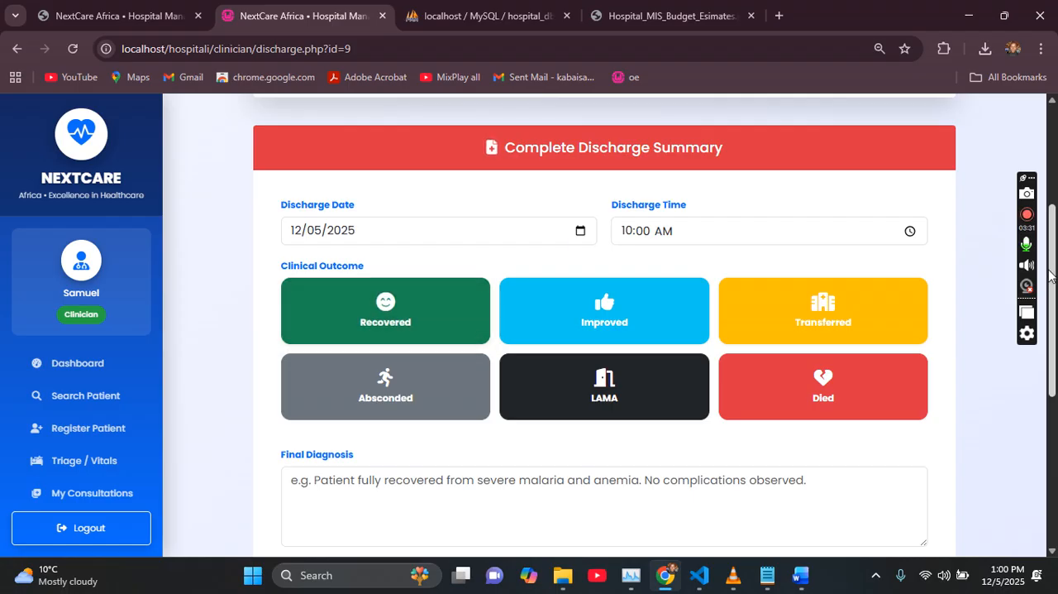
pyautogui.scroll(-2, 581, 333)
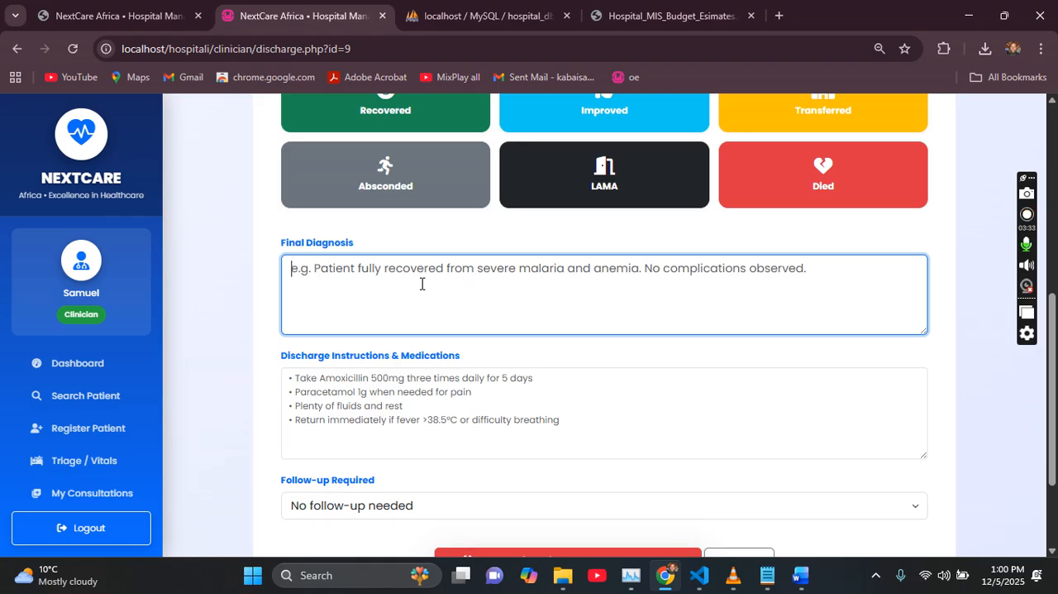
pyautogui.write('Fully re')
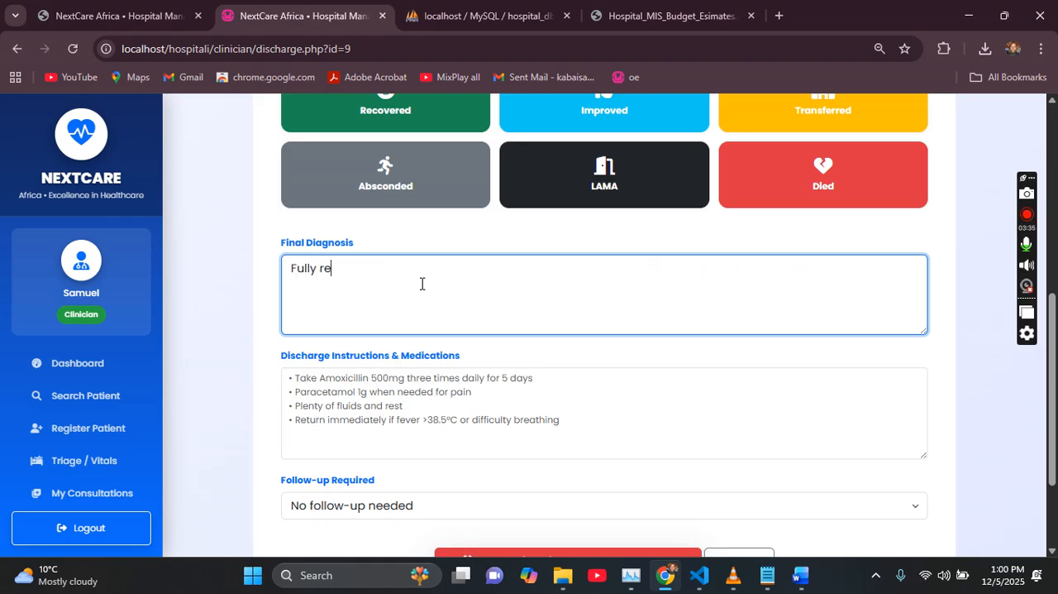
pyautogui.write('coverd')
# Step: Enter "Plenty of flkuids" as the discharge instructions and authorize the discharge
pyautogui.click(418, 388)
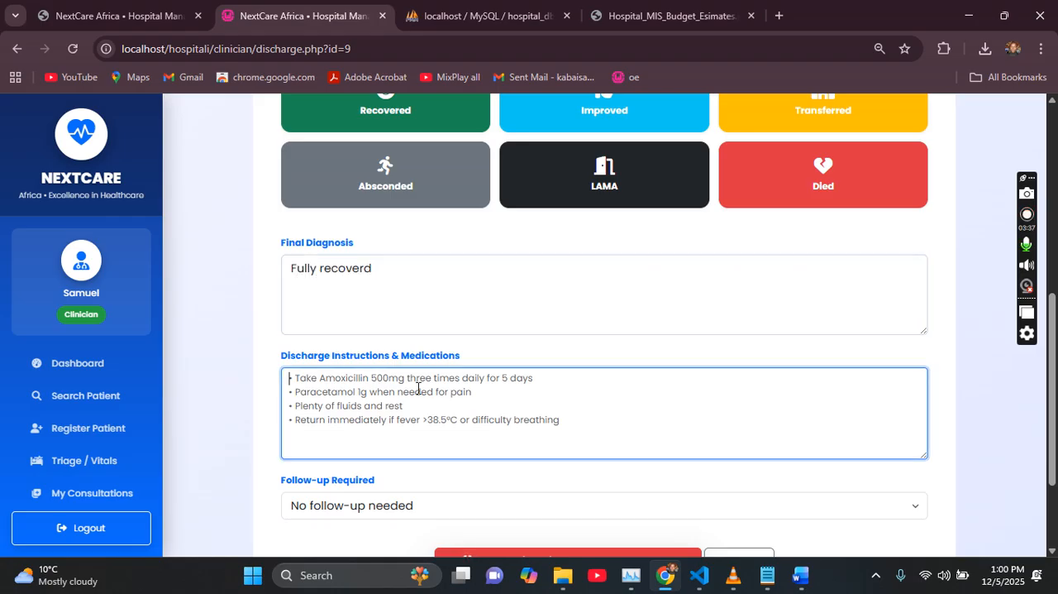
pyautogui.write('Plenty')
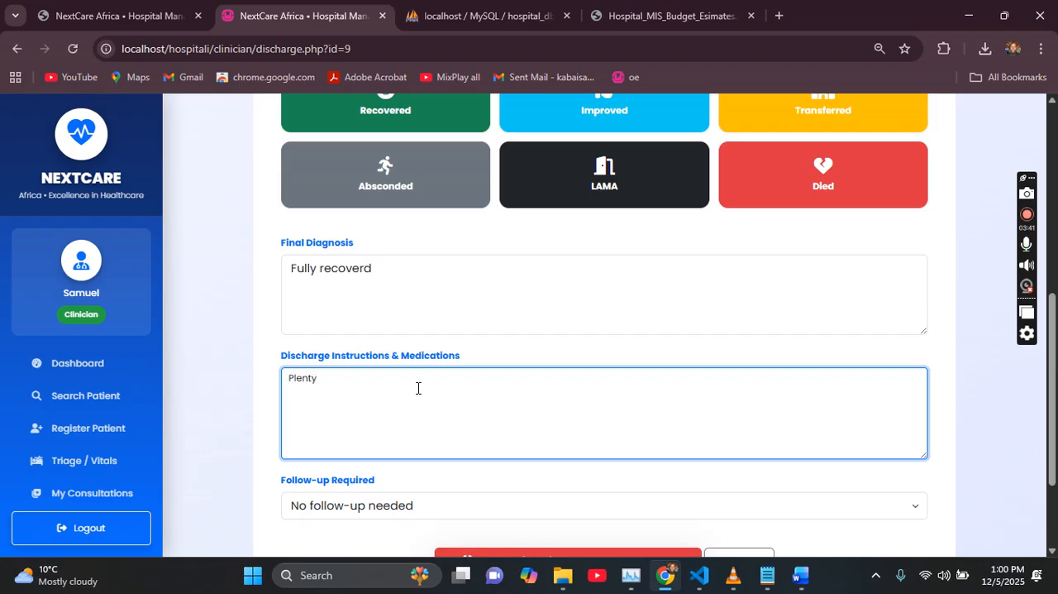
pyautogui.write(' f of flkuids')
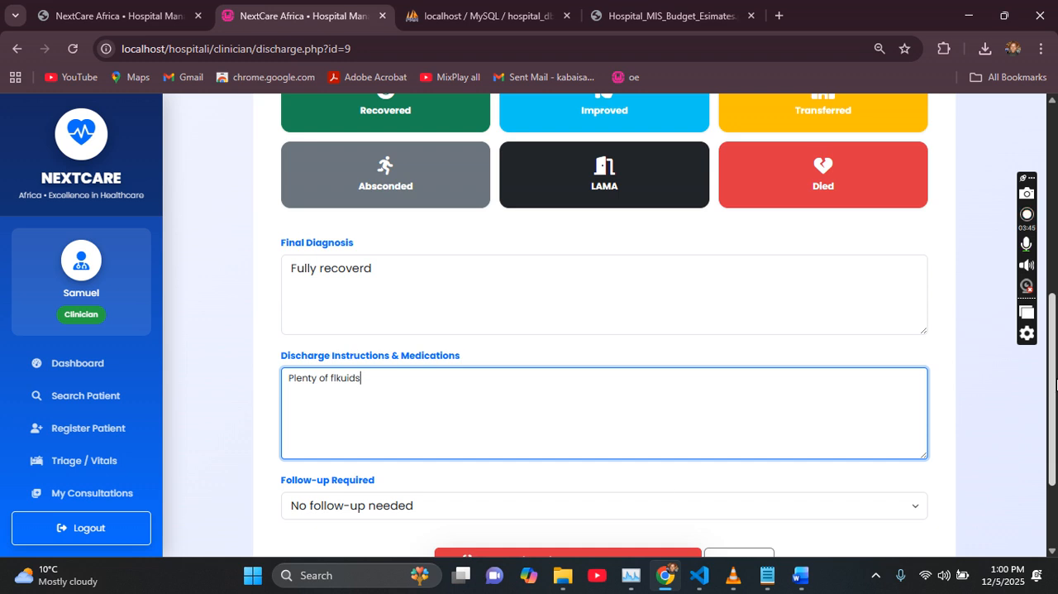
pyautogui.scroll(-2, 418, 444)
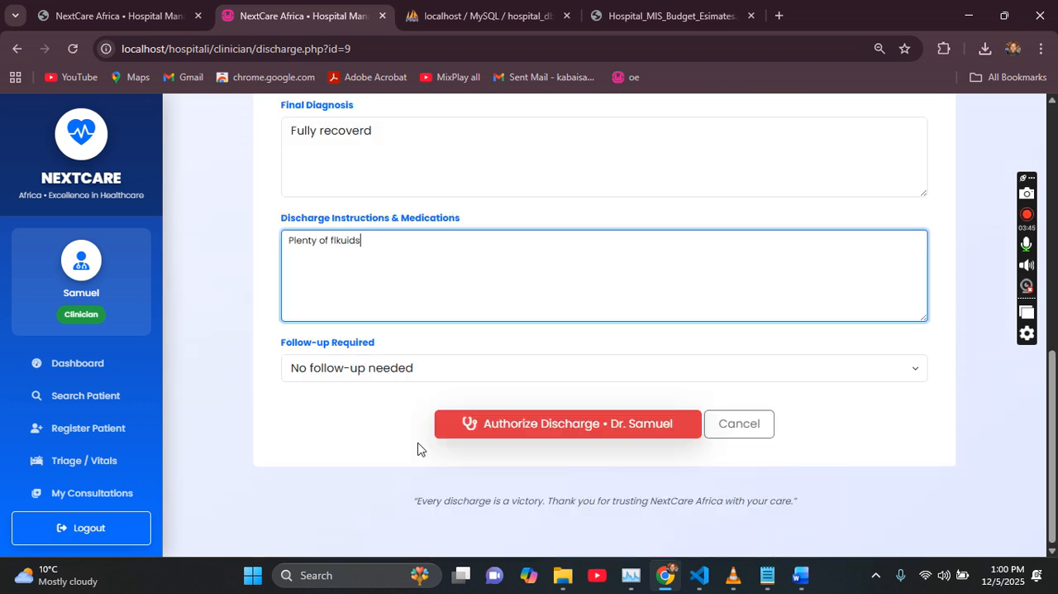
pyautogui.click(501, 419)
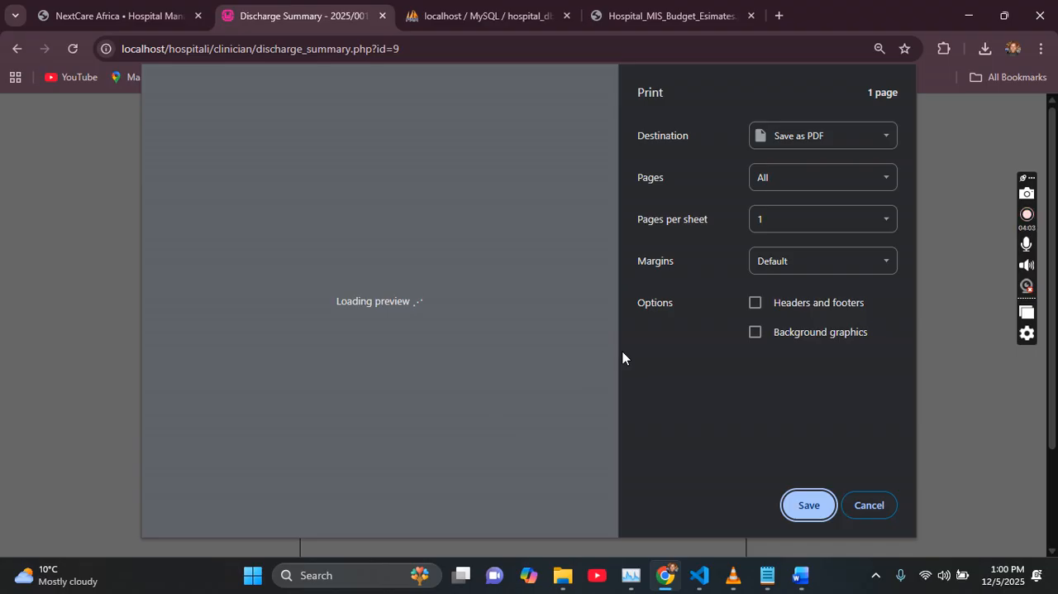
# Step: Dismiss the print preview, review the discharge summary through to its signature section, and return to the current inpatients list
pyautogui.click(883, 512)
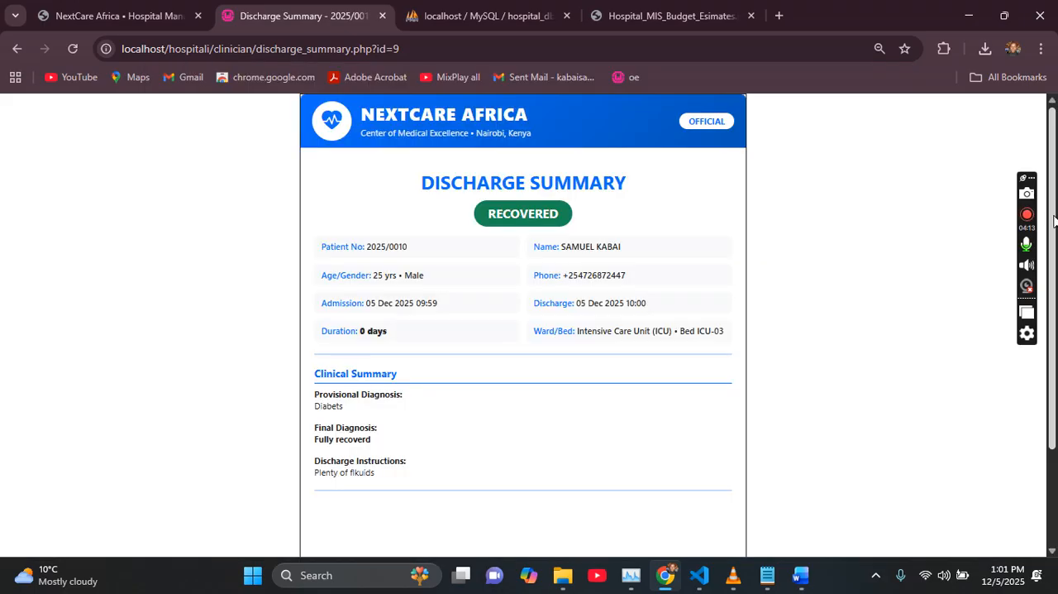
pyautogui.scroll(-1, 1051, 345)
pyautogui.scroll(-1, 1052, 346)
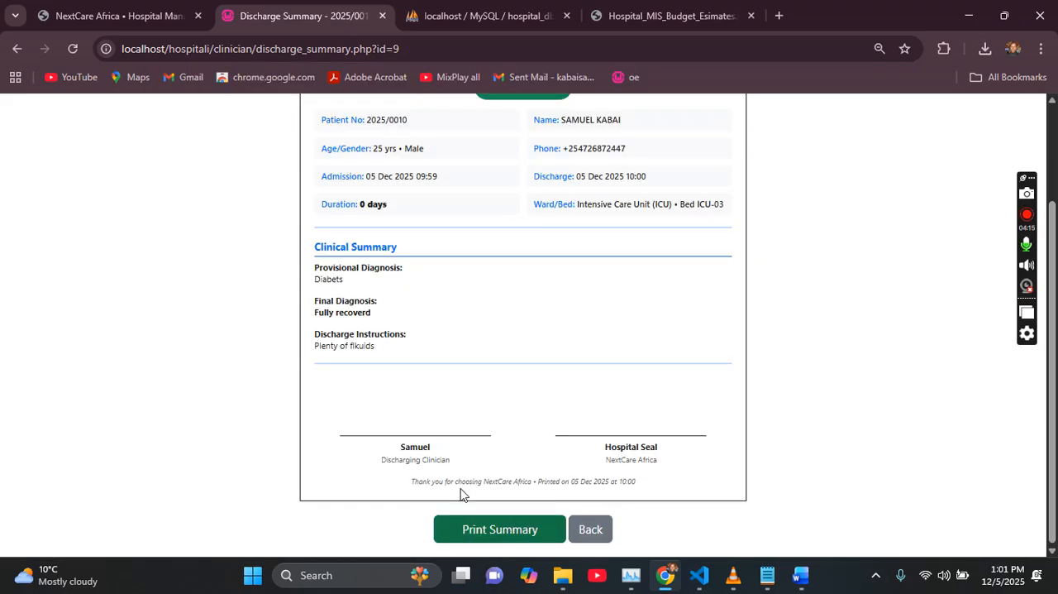
pyautogui.click(593, 528)
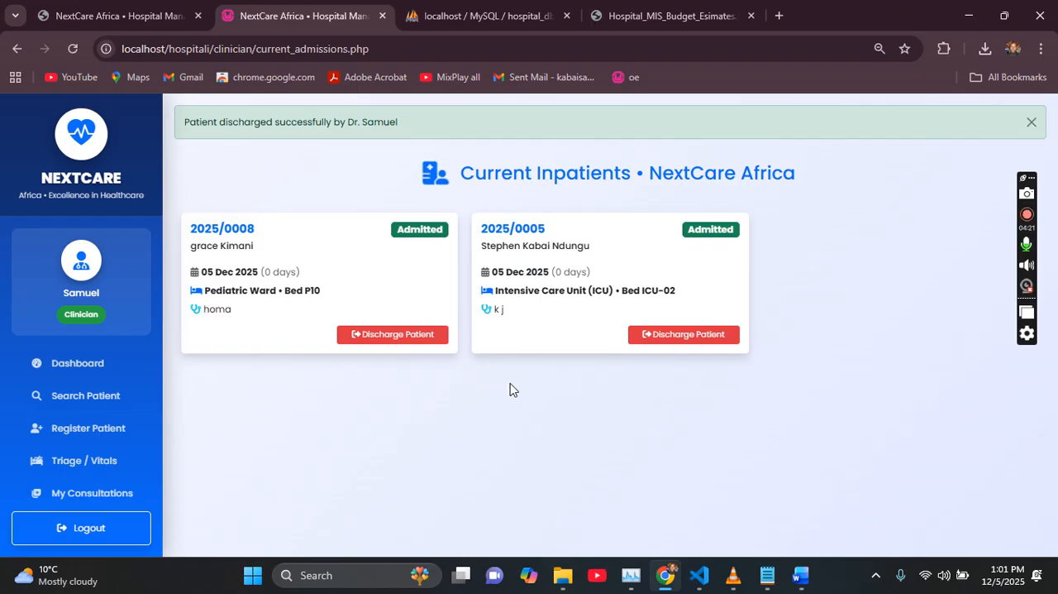
# Step: Browse the clinician's consultations and open the notes of the most recent visit, dated 05/12/2025 12:58
pyautogui.click(83, 362)
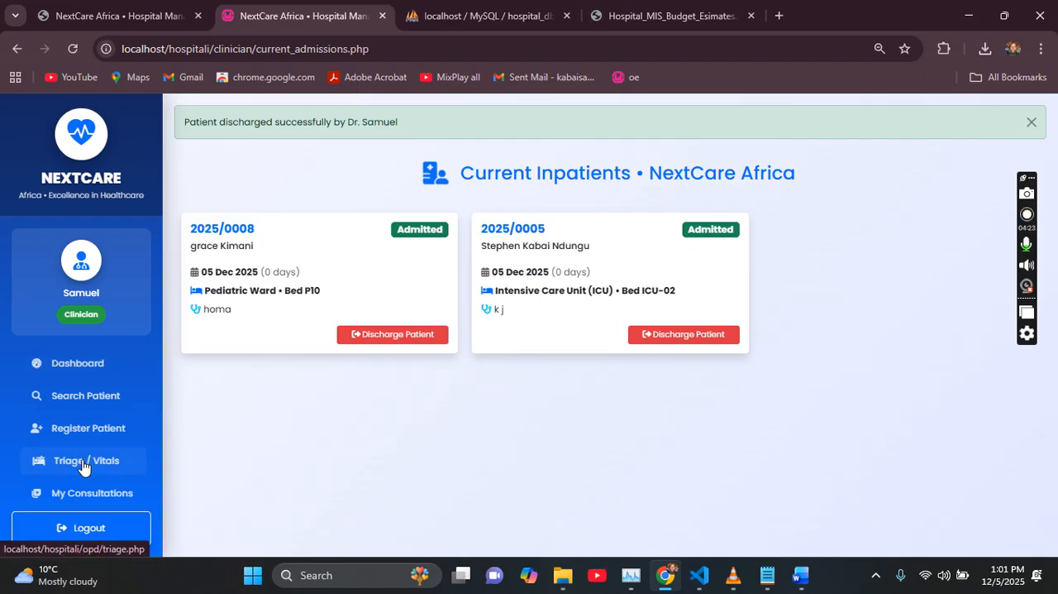
pyautogui.click(91, 493)
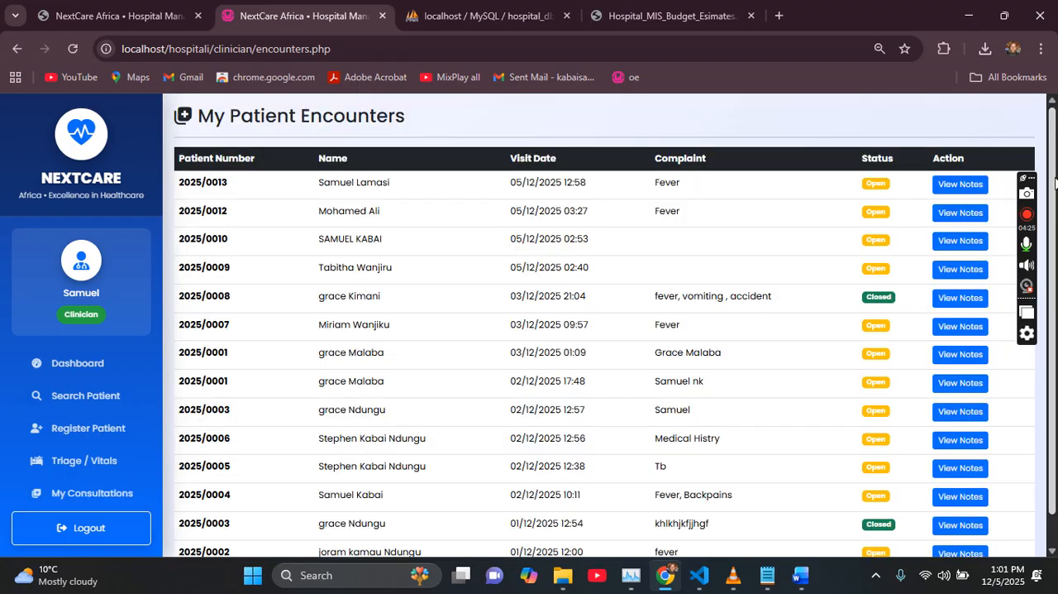
pyautogui.moveTo(1056, 182); pyautogui.dragTo(1055, 271)
pyautogui.moveTo(1037, 233); pyautogui.dragTo(1046, 315)
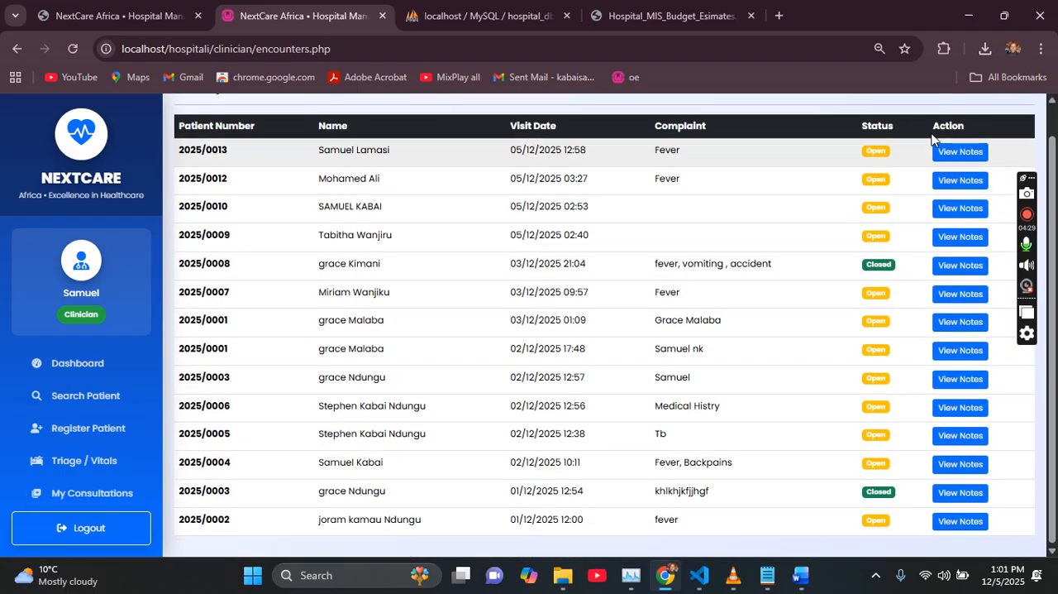
pyautogui.click(957, 159)
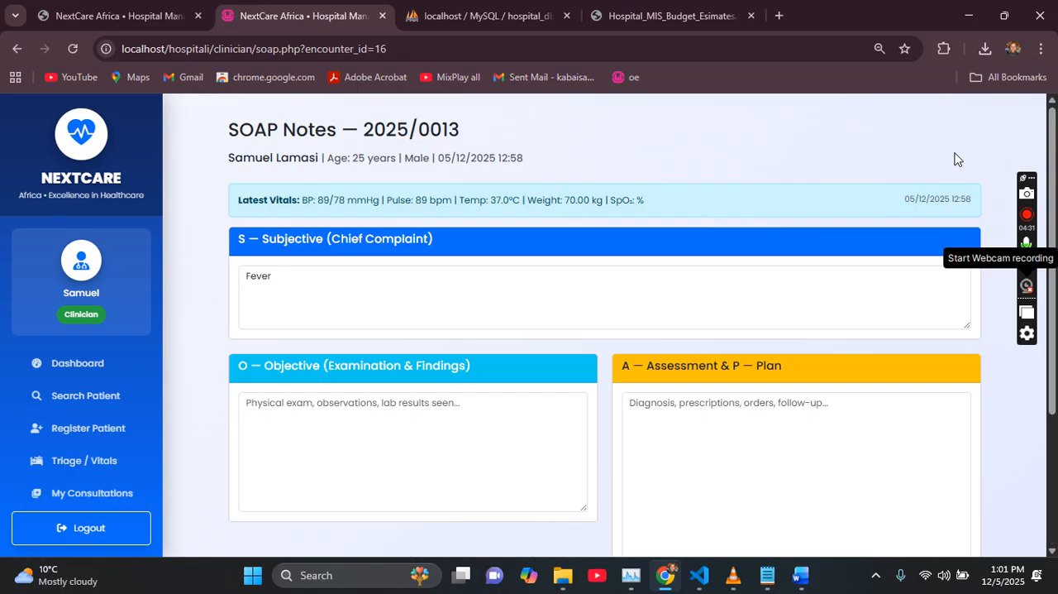
# Step: Examine the SOAP note's Subjective, Objective, and Assessment & Plan sections, along with its status and order options
pyautogui.scroll(-2, 727, 237)
pyautogui.click(730, 236)
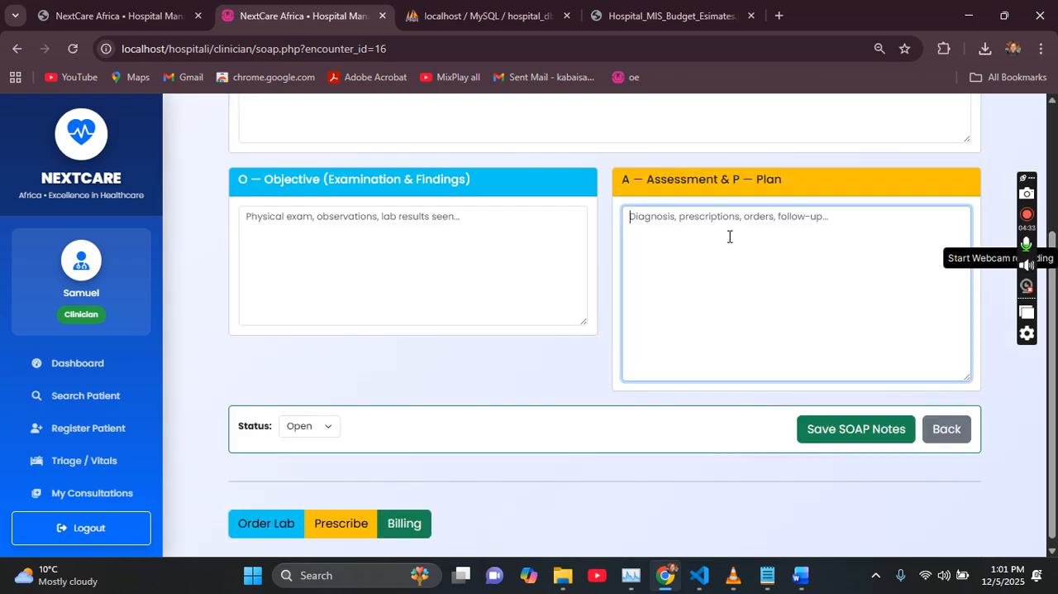
pyautogui.hotkey('shift', 'Tab')
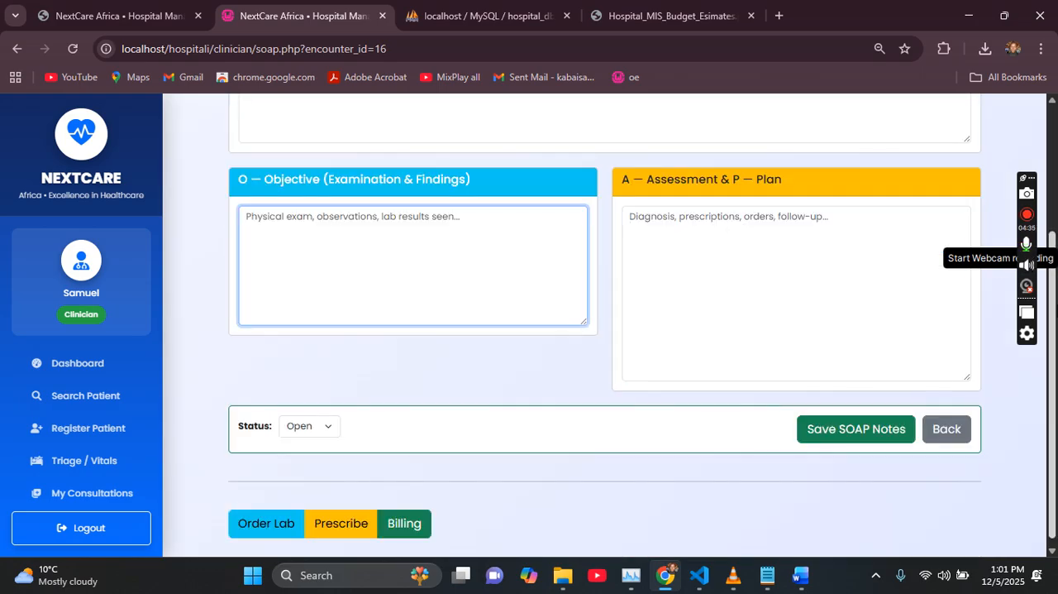
pyautogui.scroll(2, 1045, 190)
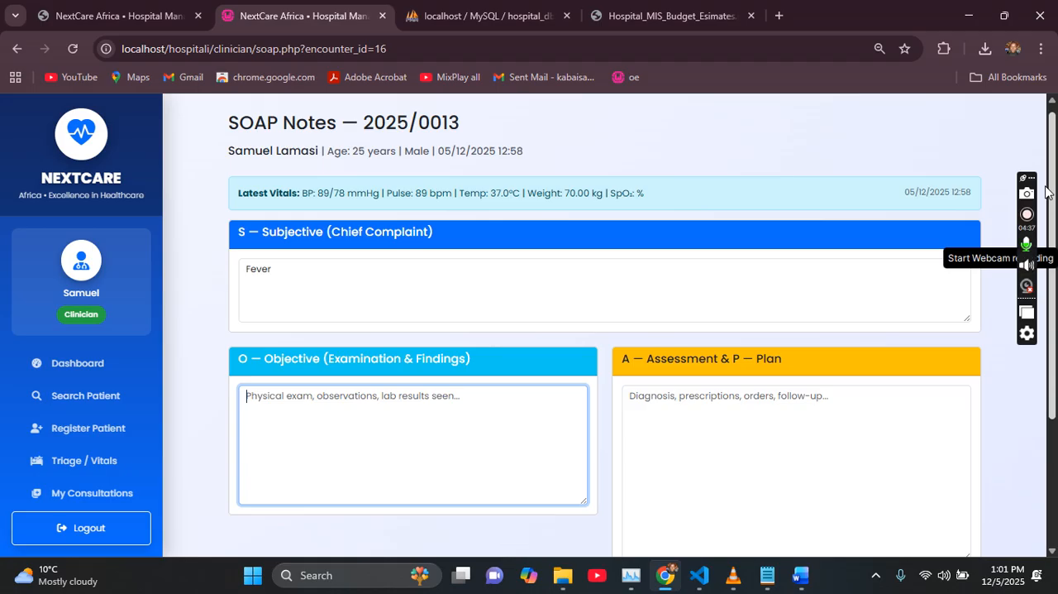
pyautogui.click(477, 273)
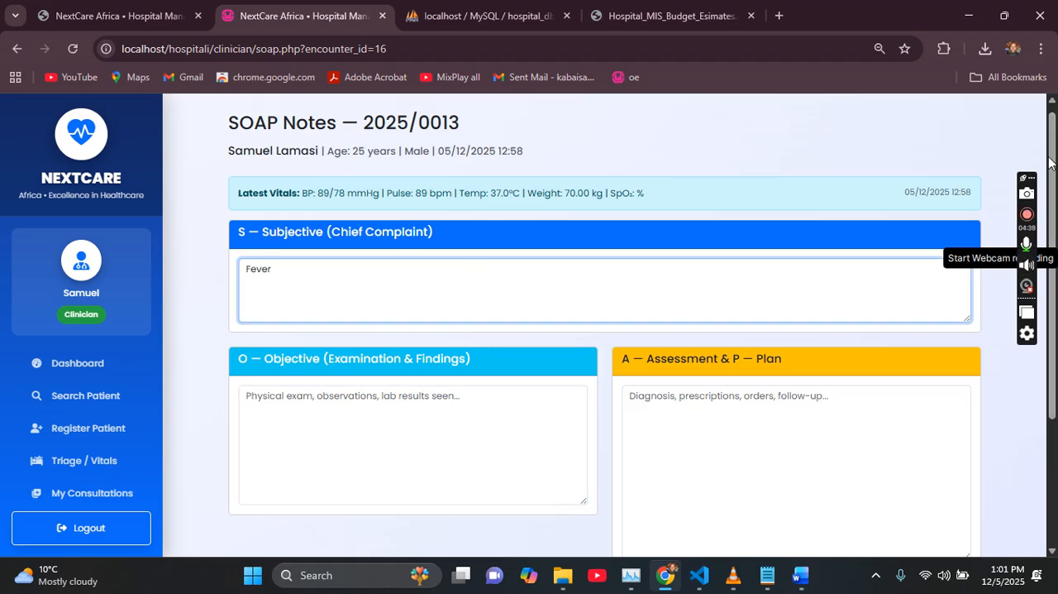
pyautogui.scroll(-3, 1046, 248)
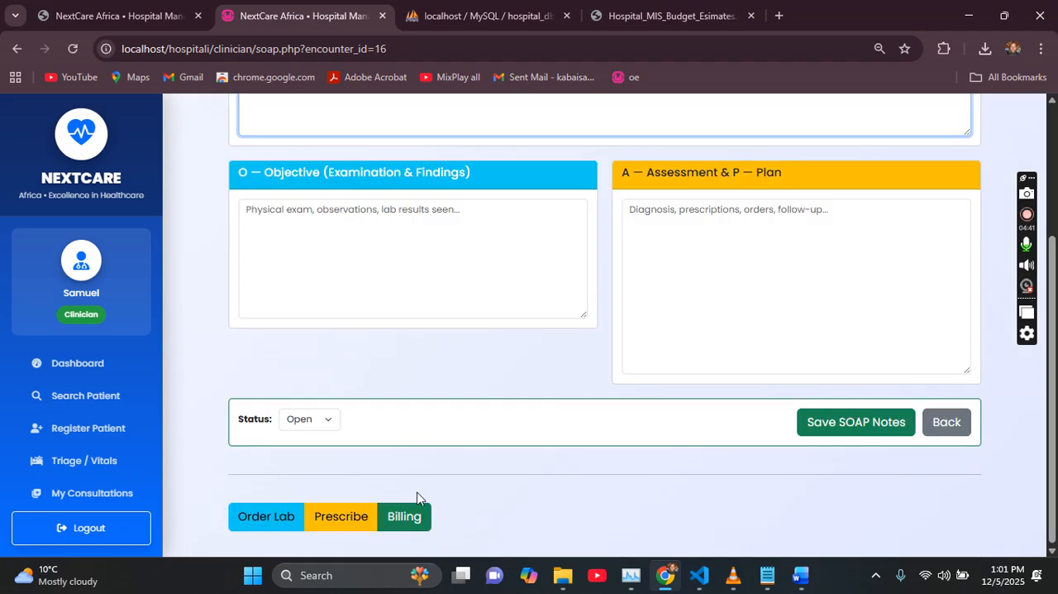
# Step: Open the medication prescription form for this consultation and examine the available drugs and the dosage field
pyautogui.click(342, 519)
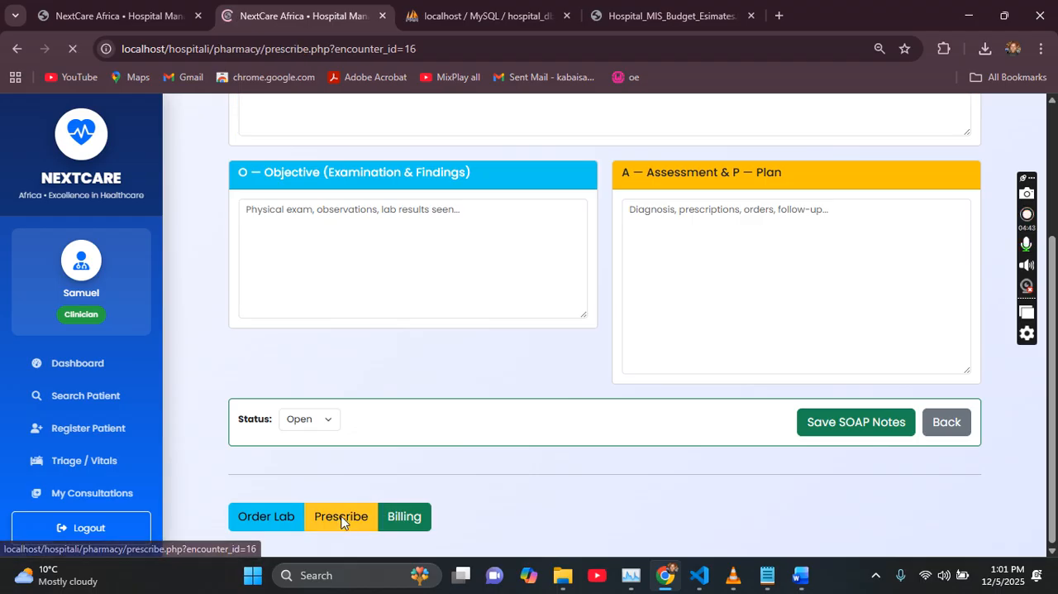
pyautogui.click(366, 311)
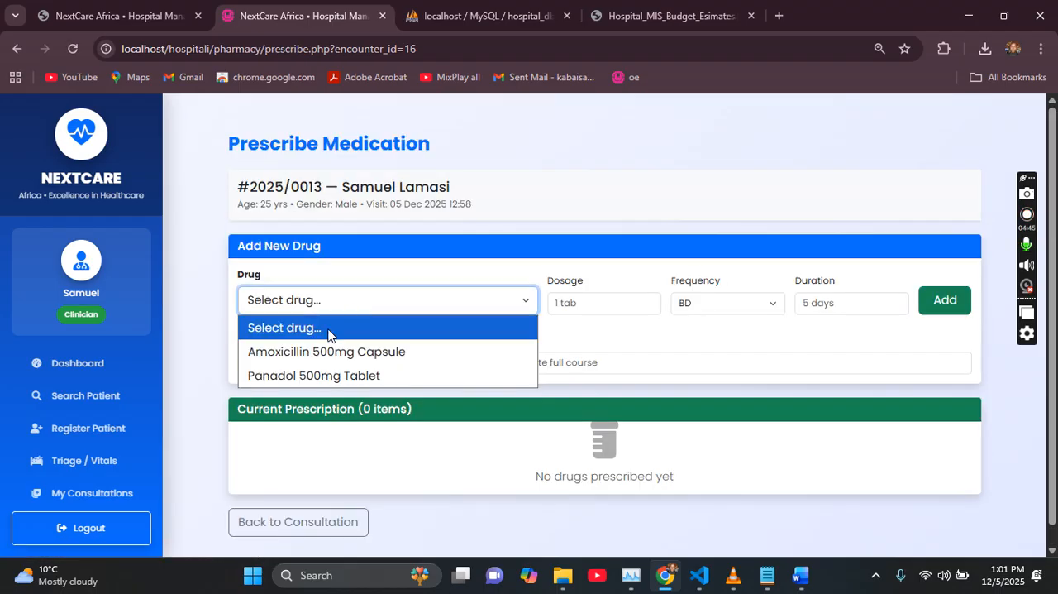
pyautogui.click(591, 301)
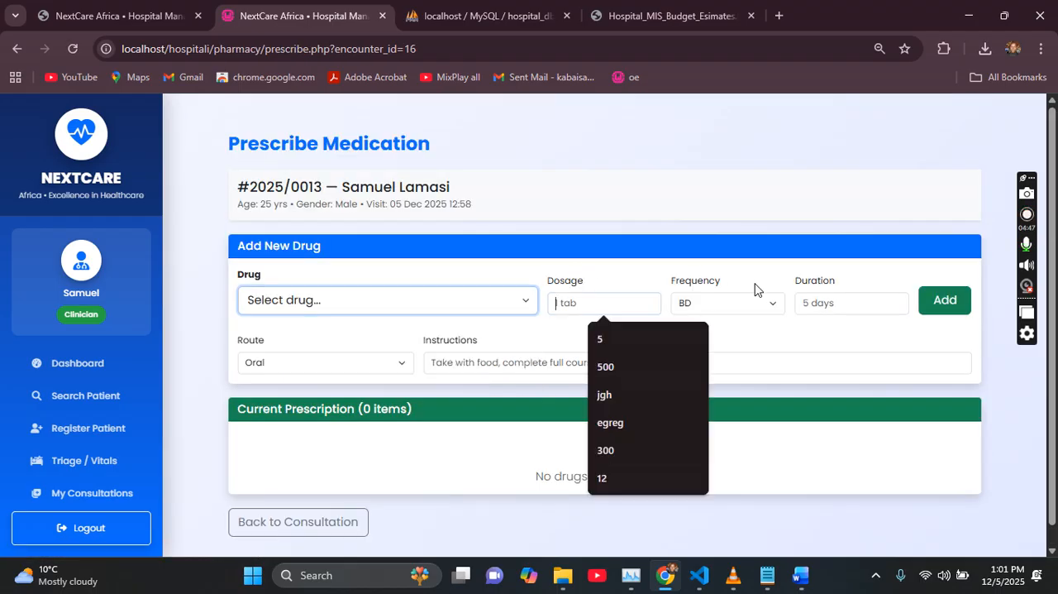